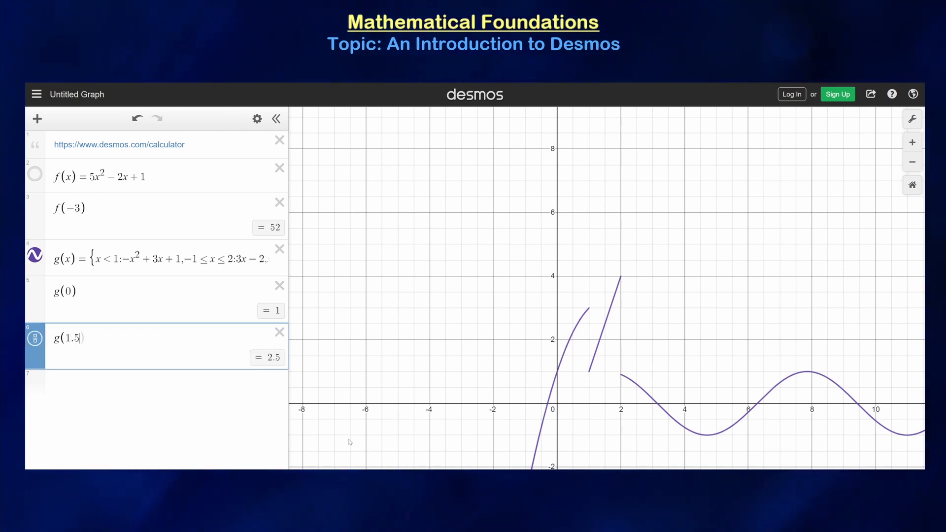
Step: Finish the g(1.5) expression and evaluate g(56643) in a new expression below it
{"action": "type", "text": ")"}
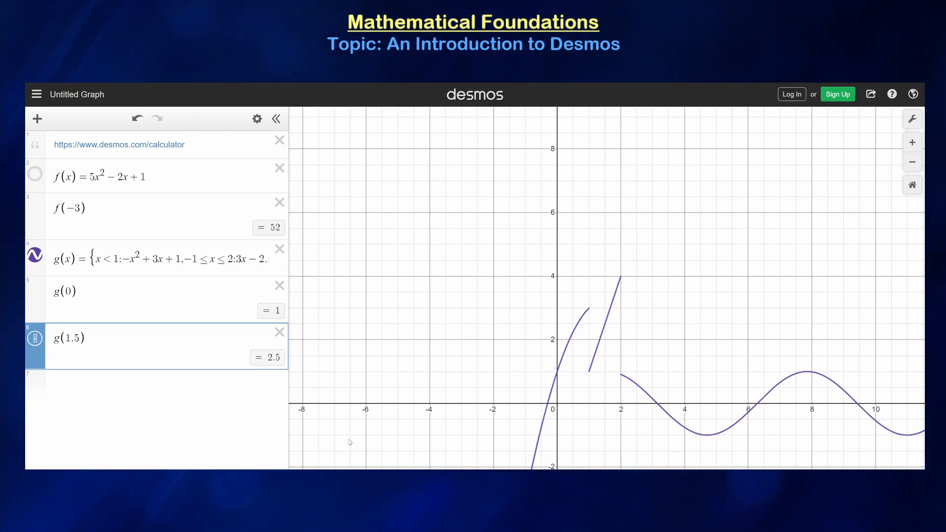
{"action": "key", "text": "Return"}
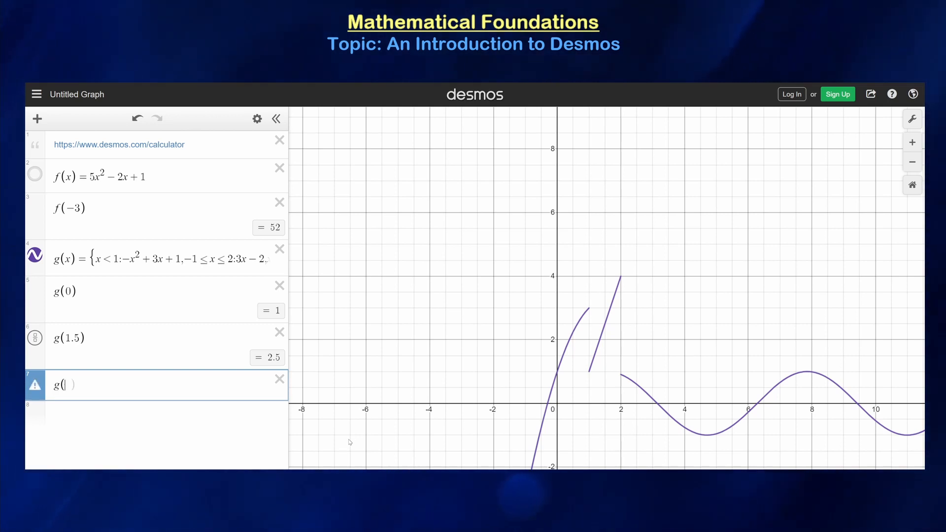
{"action": "type", "text": "g(56643"}
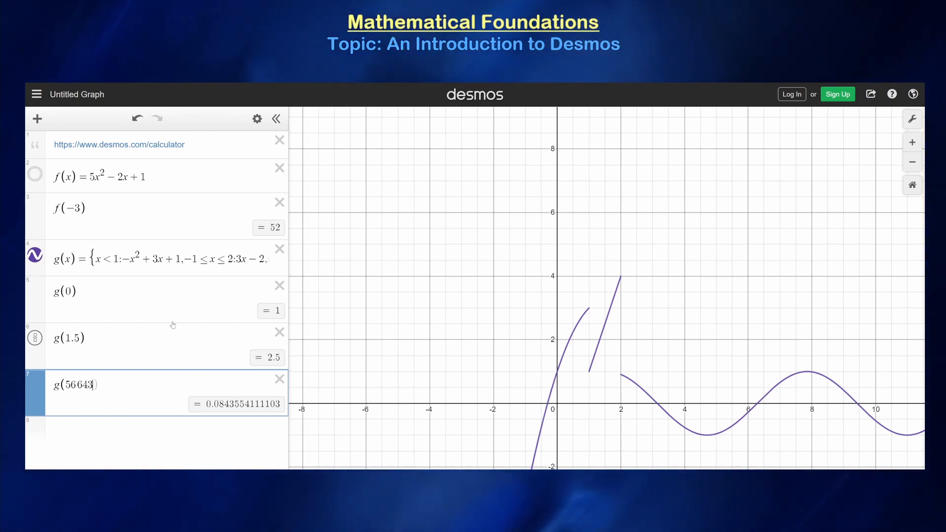
Step: Delete the evaluations f(-3), g(0), g(1.5) and g(56643), keeping only the definitions of f(x) and g(x)
{"action": "left_click", "coordinate": [279, 203]}
{"action": "left_click", "coordinate": [280, 238]}
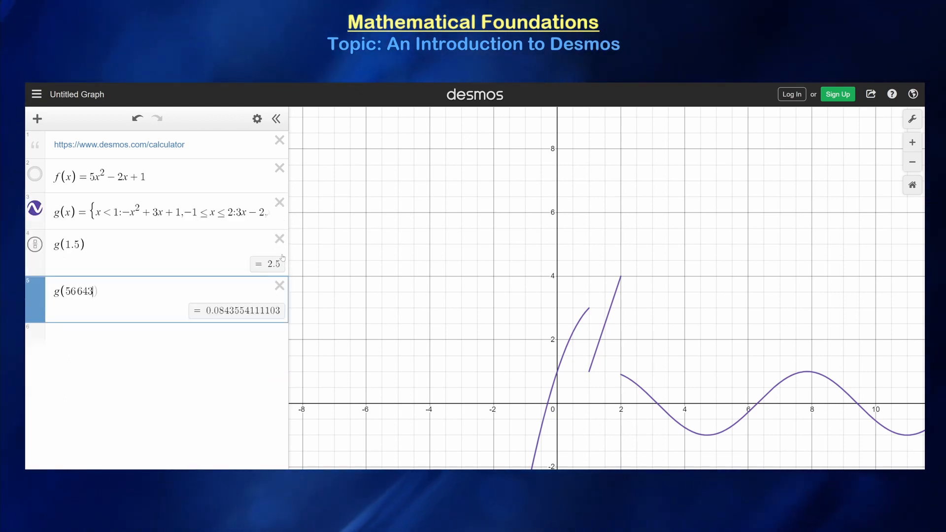
{"action": "left_click", "coordinate": [279, 239]}
{"action": "left_click", "coordinate": [279, 239]}
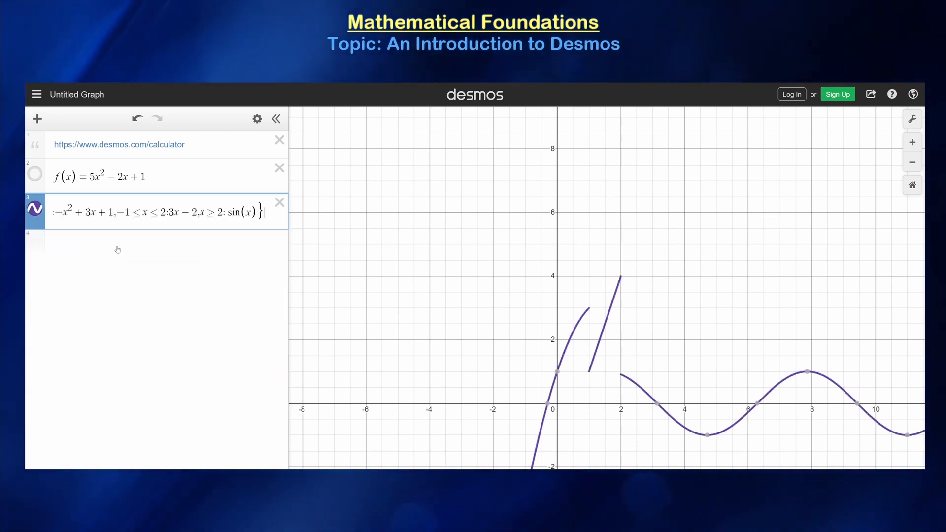
Step: Add a text note below g(x) reading "8x^2 - 2x - 3 = 0"
{"action": "left_click", "coordinate": [118, 249]}
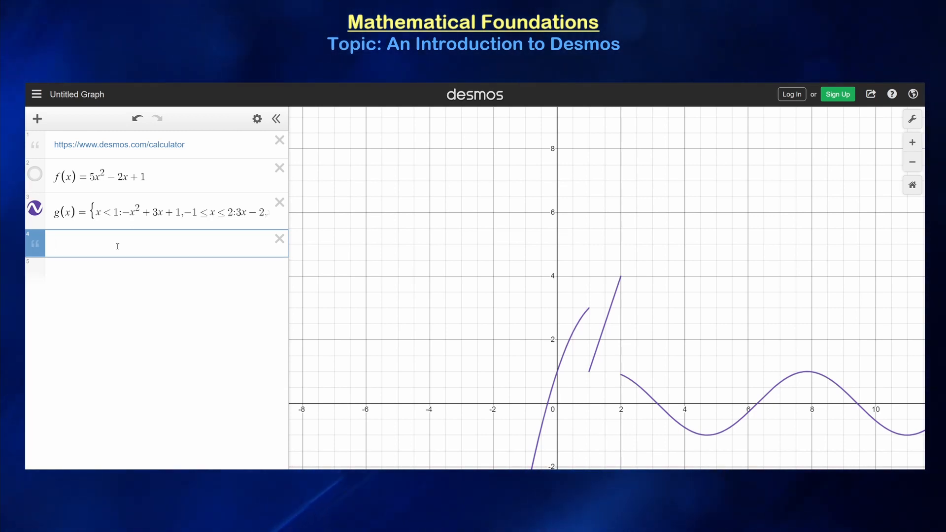
{"action": "key", "text": "BackSpace"}
{"action": "type", "text": "8x^2 - 2x - 3 = 0"}
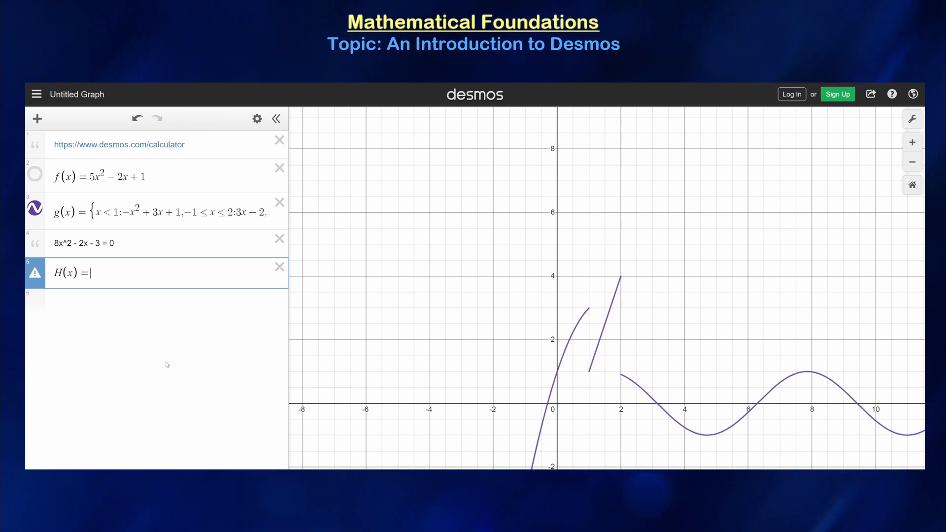
Step: Graph H(x) = 8x^2 - 2x - 3 with g(x) hidden, and label the coordinates of both x-intercepts
{"action": "type", "text": "8x^2-2x-3"}
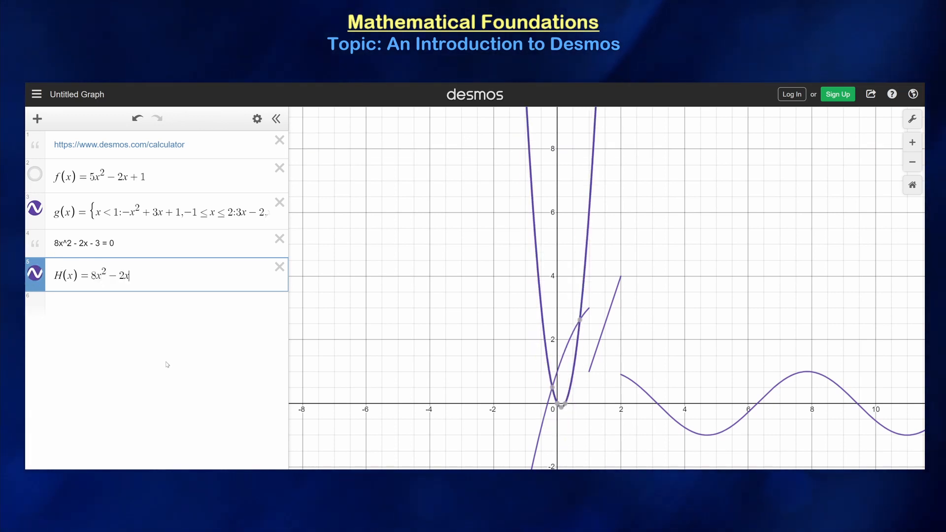
{"action": "left_click", "coordinate": [35, 209]}
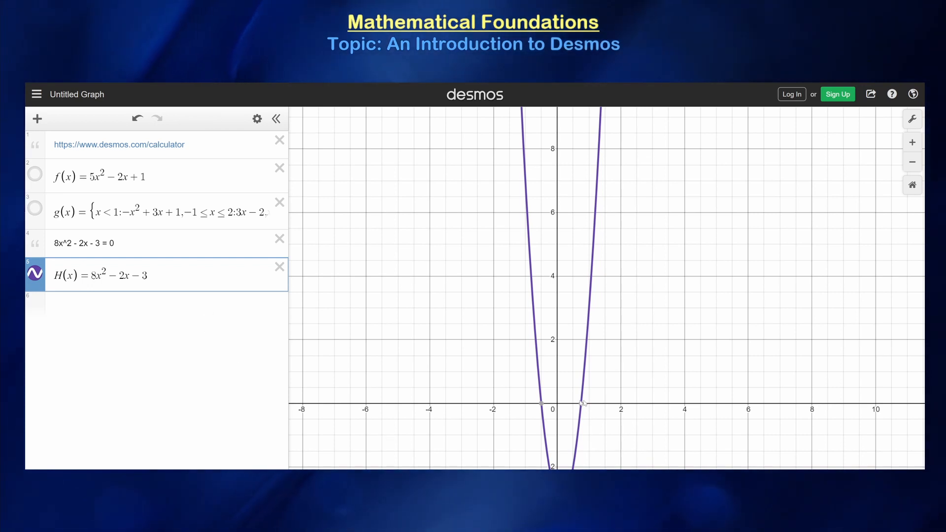
{"action": "left_click", "coordinate": [541, 403]}
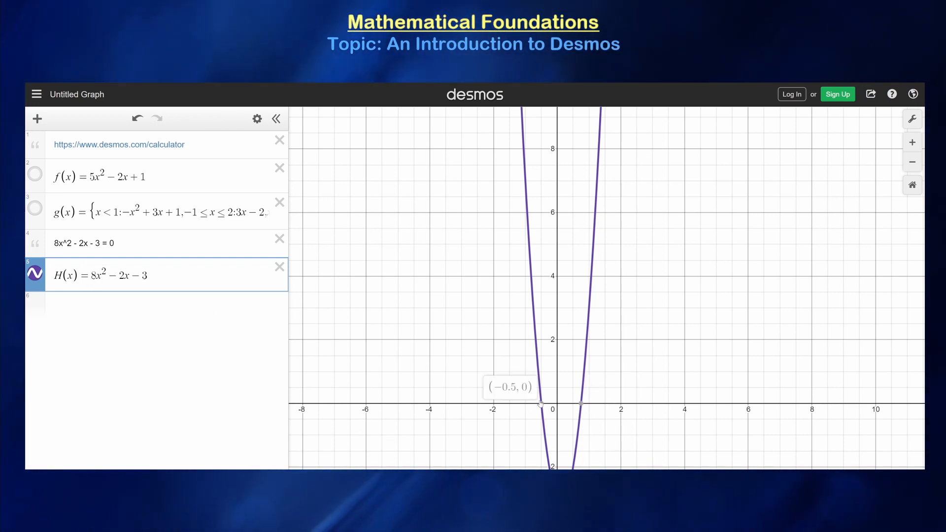
{"action": "left_click", "coordinate": [581, 403]}
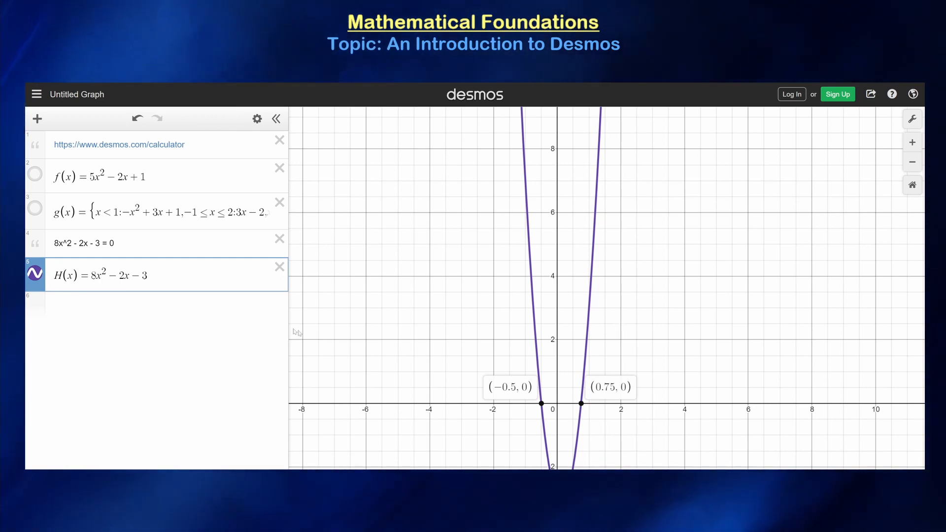
Step: Try adding sin(x) to H(x), and replace its whole right-hand side with 4·sin(x)cos(3x)
{"action": "type", "text": "+ sin(x"}
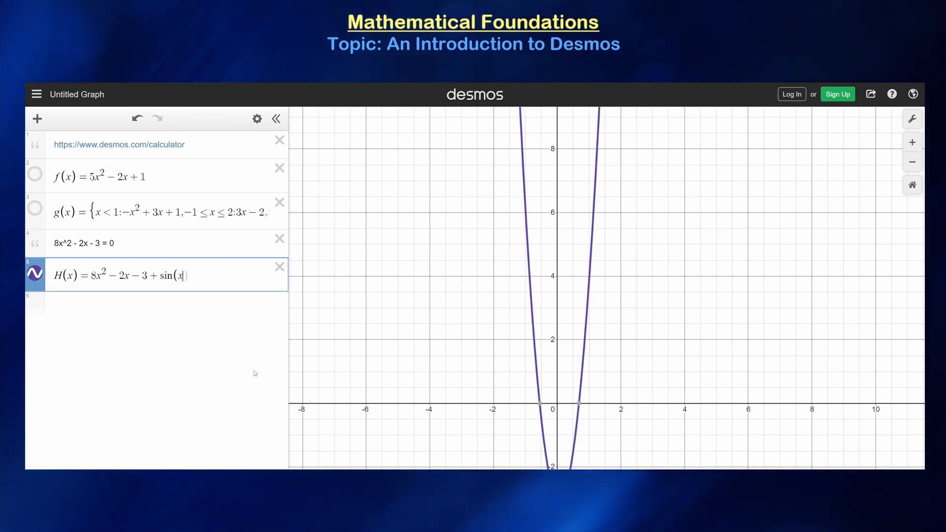
{"action": "key", "text": "BackSpace"}
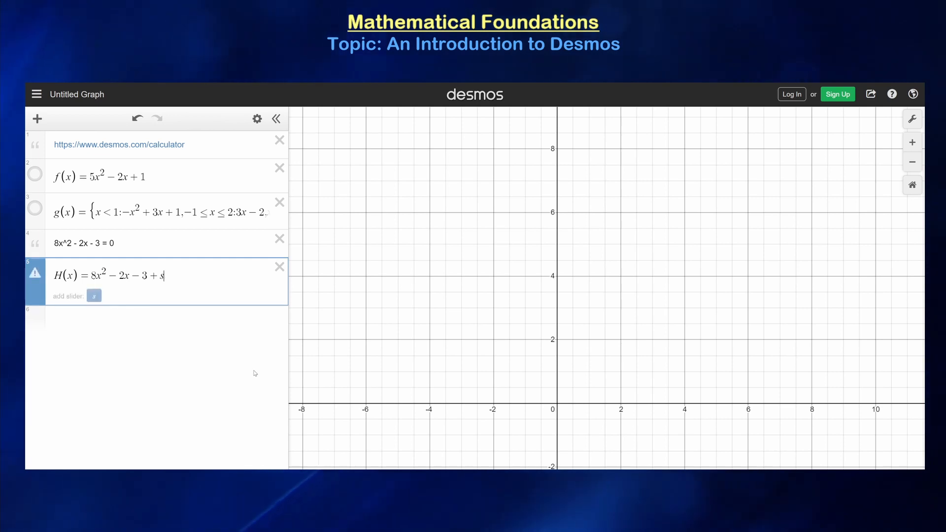
{"action": "key", "text": "BackSpace"}
{"action": "key", "text": "BackSpace"}
{"action": "key", "text": "BackSpace"}
{"action": "key", "text": "BackSpace"}
{"action": "key", "text": "BackSpace"}
{"action": "key", "text": "BackSpace"}
{"action": "key", "text": "BackSpace"}
{"action": "key", "text": "BackSpace"}
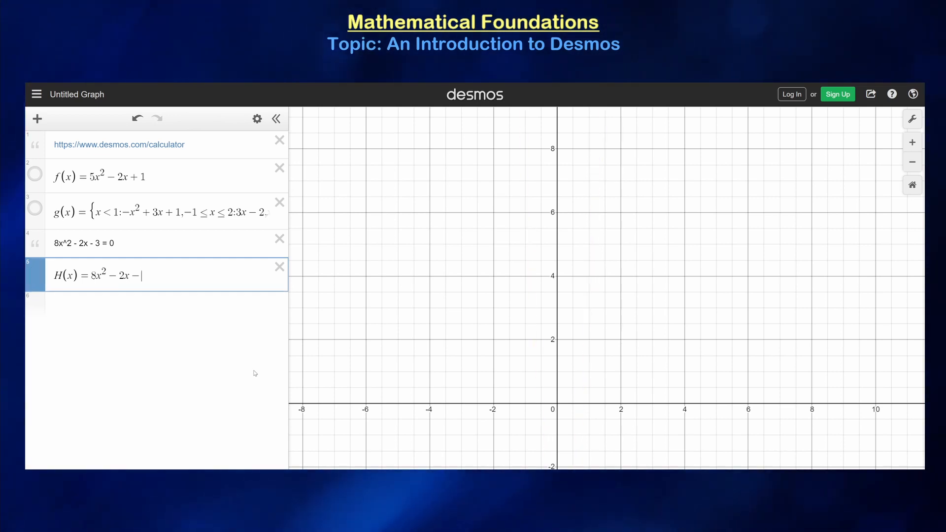
{"action": "key", "text": "BackSpace"}
{"action": "key", "text": "BackSpace"}
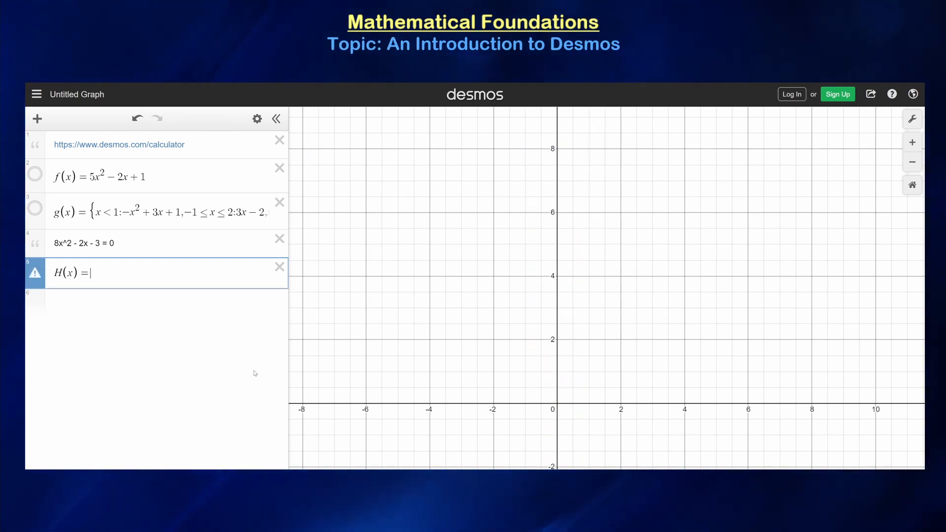
{"action": "type", "text": "4*sin(x"}
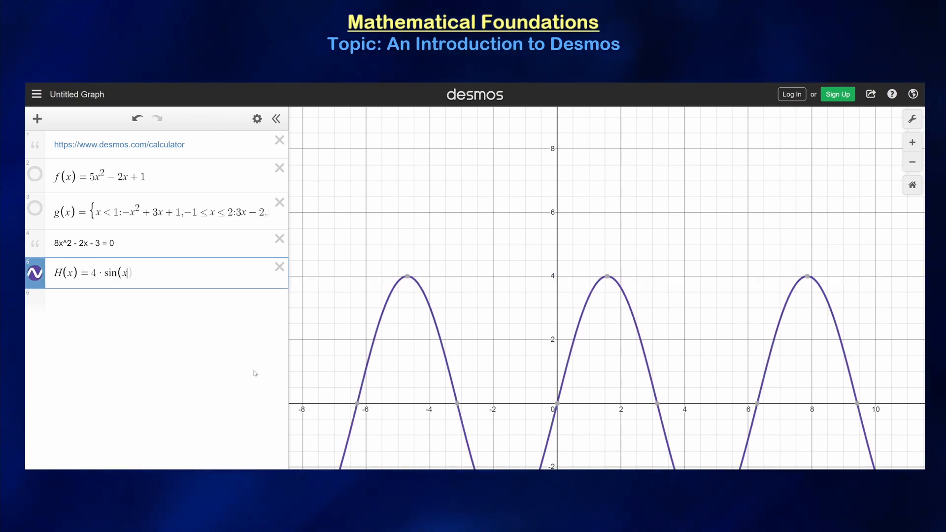
{"action": "type", "text": ")cos(3x"}
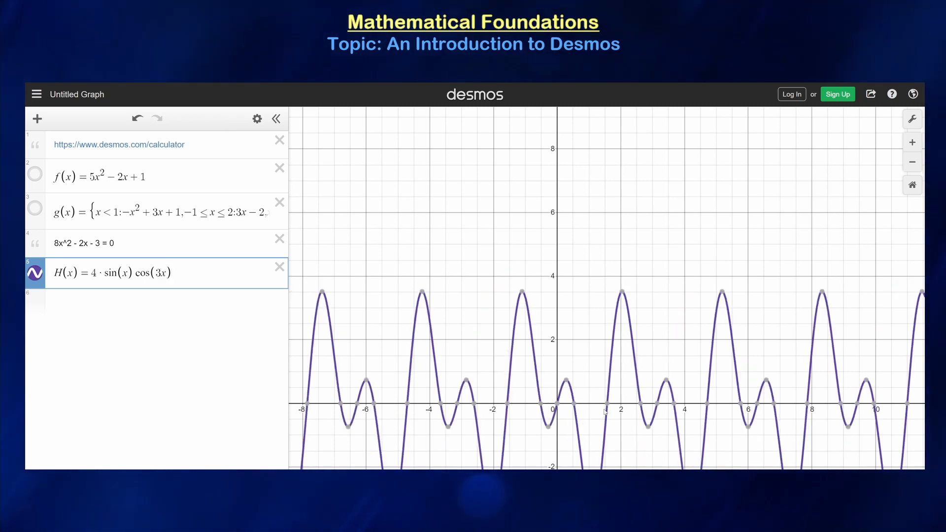
Step: Restrict H(x) to the domain {0.5 < x < 1} and label the x-intercept within that interval
{"action": "scroll", "coordinate": [606, 411], "scroll_direction": "up", "scroll_amount": 5}
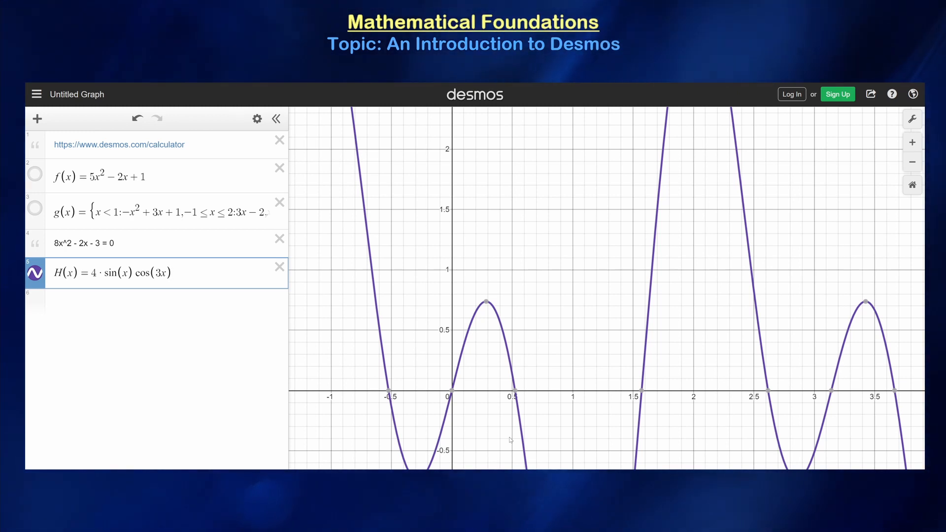
{"action": "type", "text": "{0.5 < "}
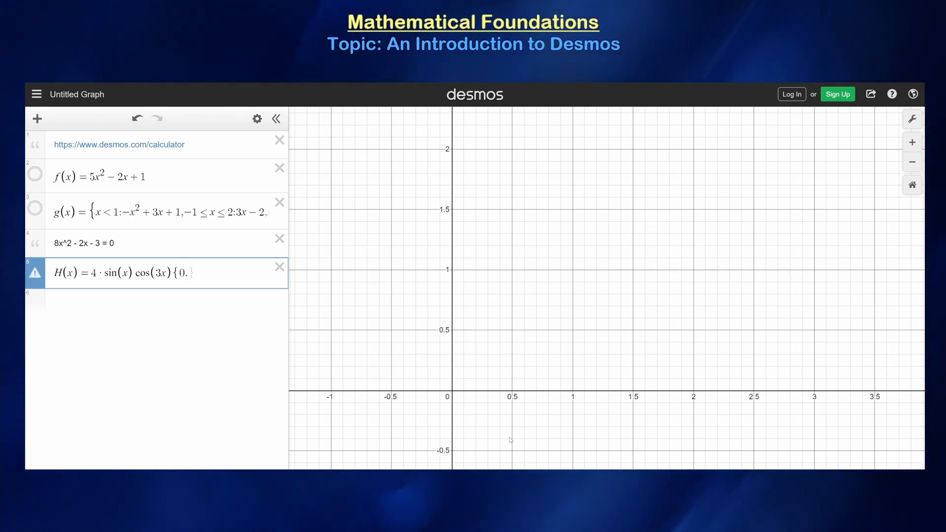
{"action": "type", "text": "x < 1"}
{"action": "key", "text": "Right"}
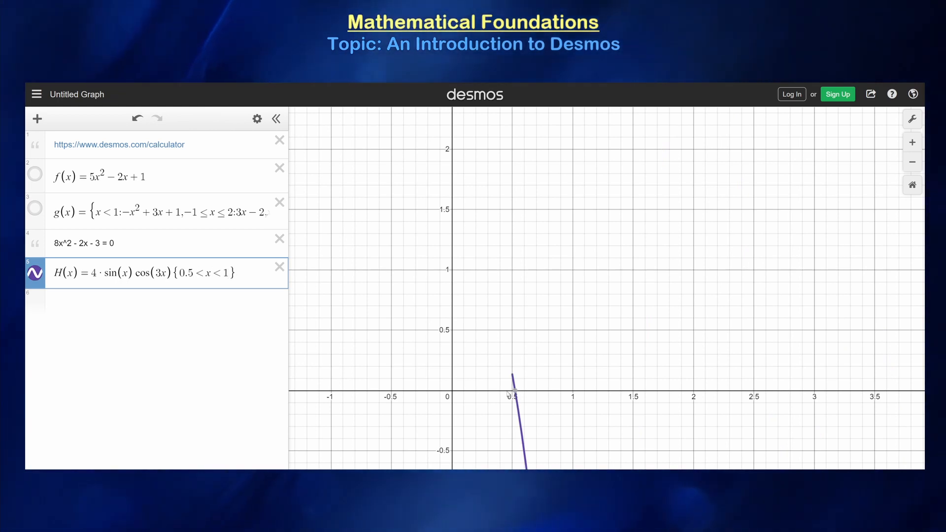
{"action": "left_click", "coordinate": [517, 392]}
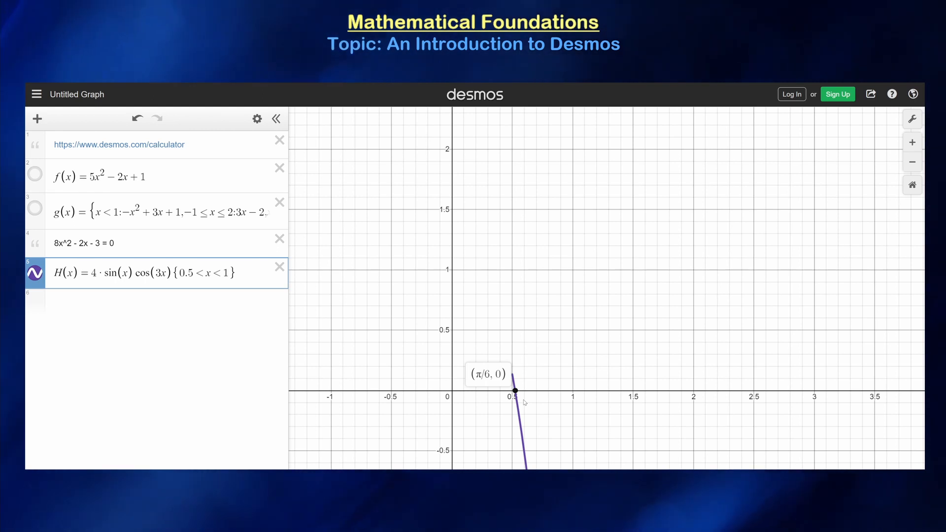
Step: Solve for the root of H with the regression 0 ~ H(A), and evaluate A in a separate expression
{"action": "left_click", "coordinate": [146, 299]}
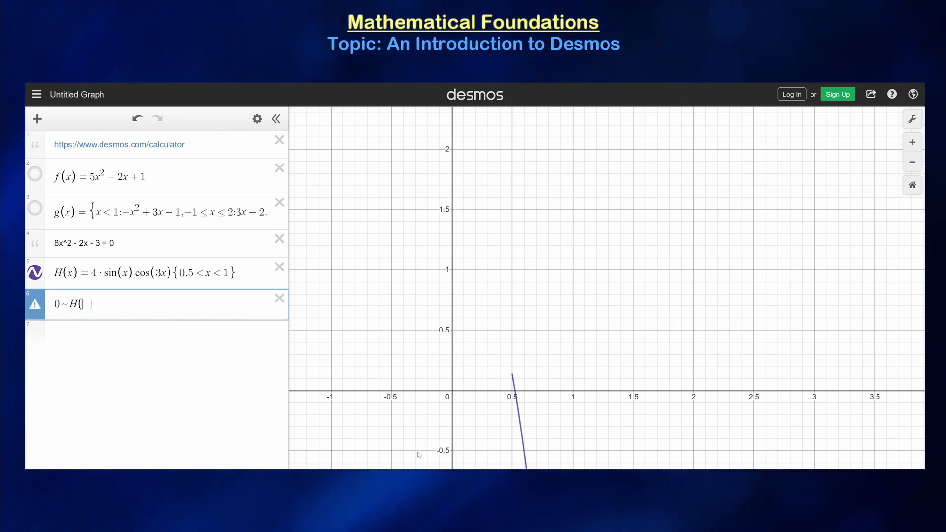
{"action": "type", "text": "A"}
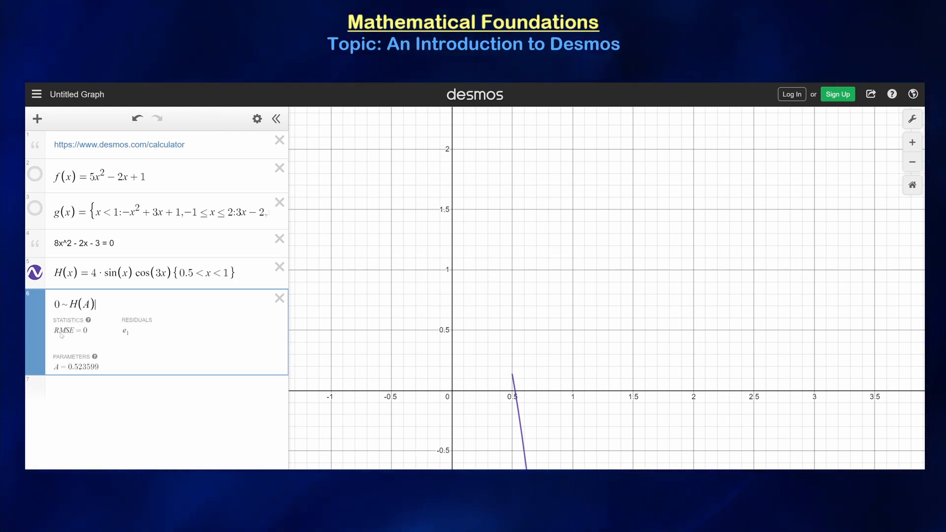
{"action": "left_click", "coordinate": [91, 398]}
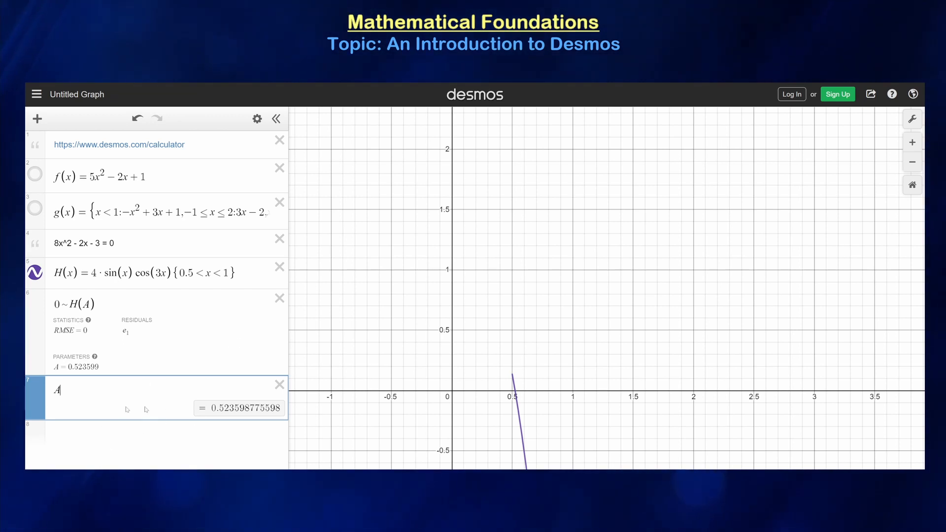
Step: Compare the x-intercept of H(x) with pi/6 evaluated in a new expression, and delete the A and pi/6 expressions
{"action": "left_click", "coordinate": [514, 394]}
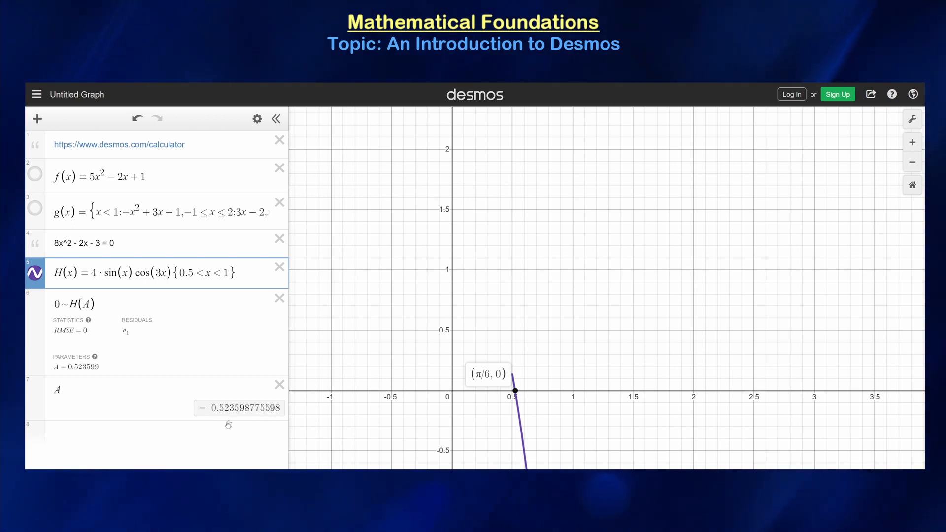
{"action": "left_click", "coordinate": [139, 433]}
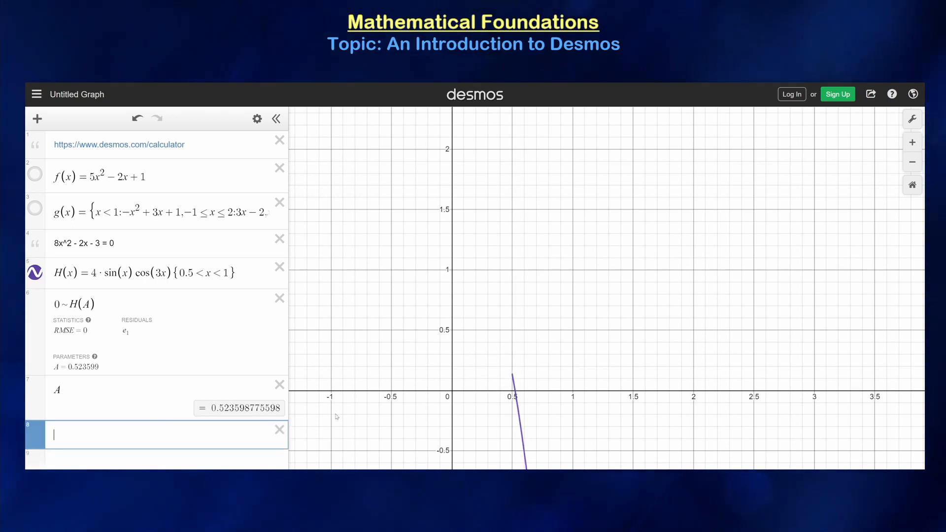
{"action": "type", "text": "pi/6"}
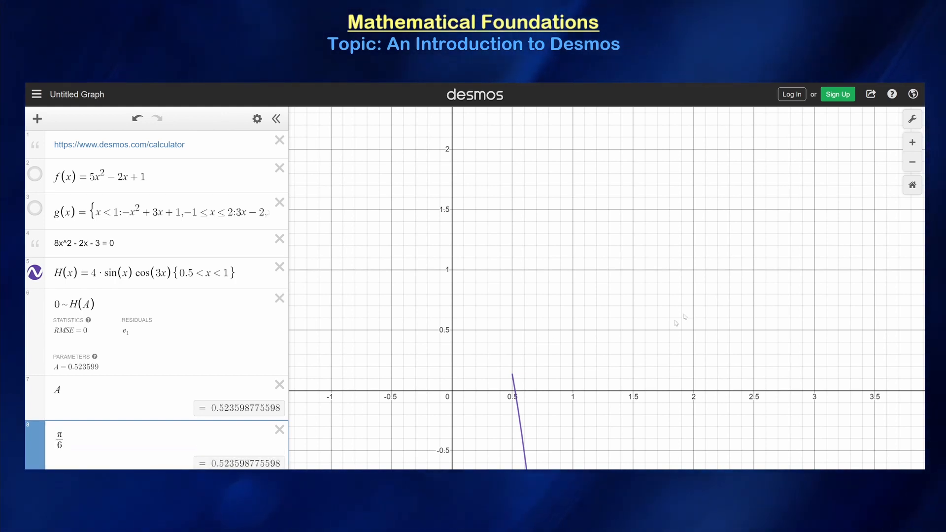
{"action": "left_click", "coordinate": [515, 390]}
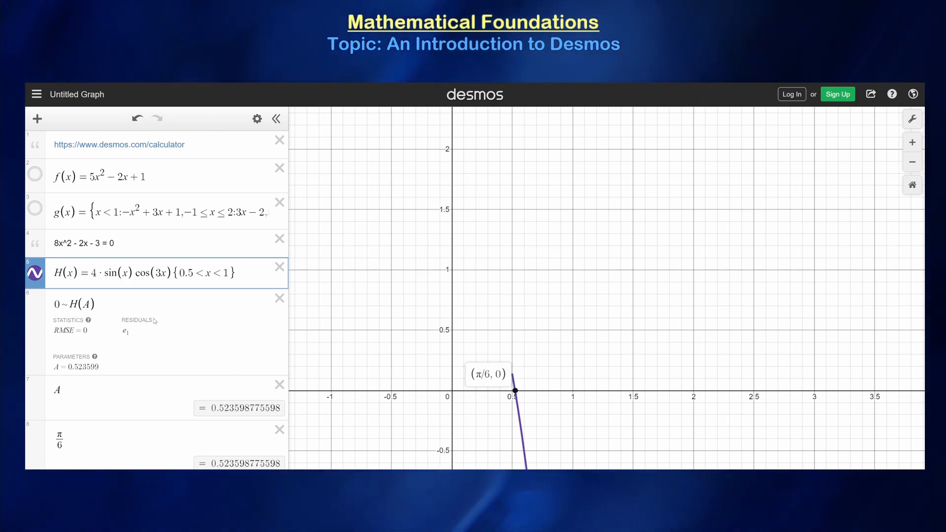
{"action": "left_click", "coordinate": [279, 384]}
{"action": "left_click", "coordinate": [279, 384]}
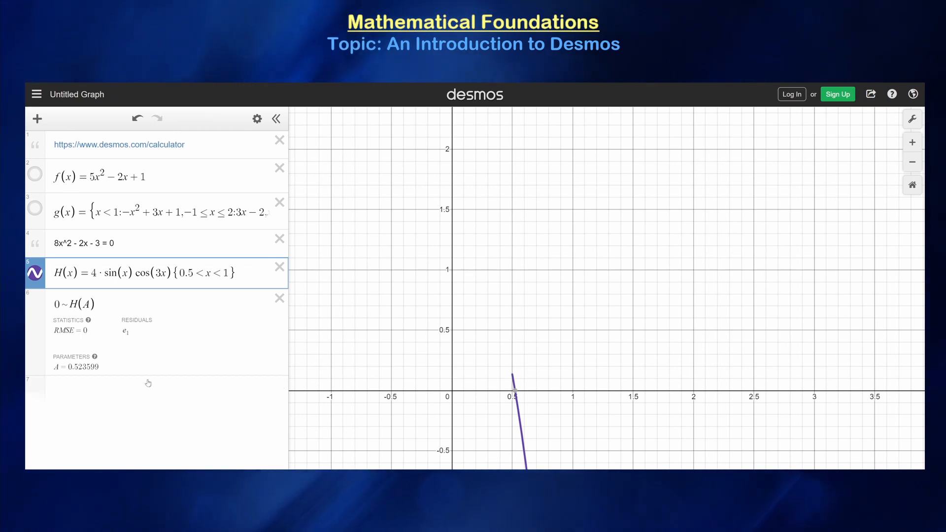
Step: Define J(x) = sin x + 0.32x + e^(-x) in a new expression and hide the H(x) curve
{"action": "left_click", "coordinate": [111, 392]}
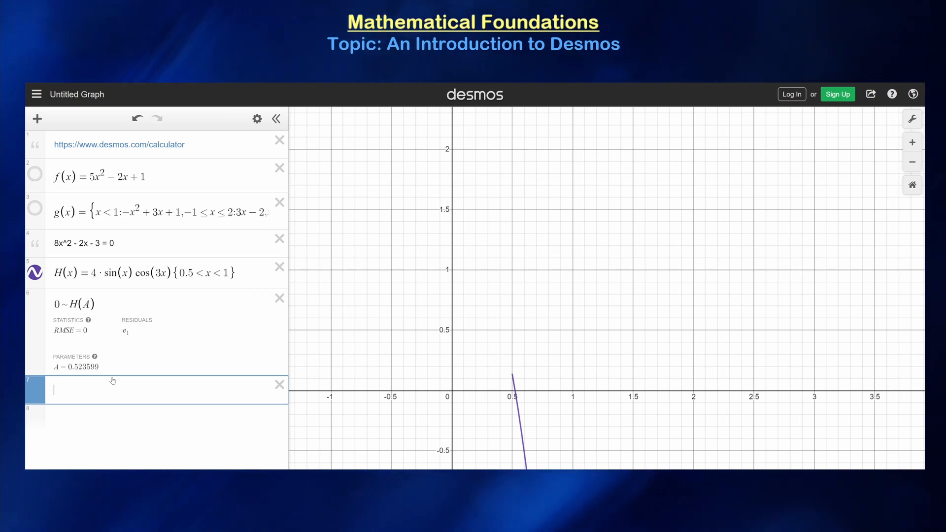
{"action": "type", "text": "(x) "}
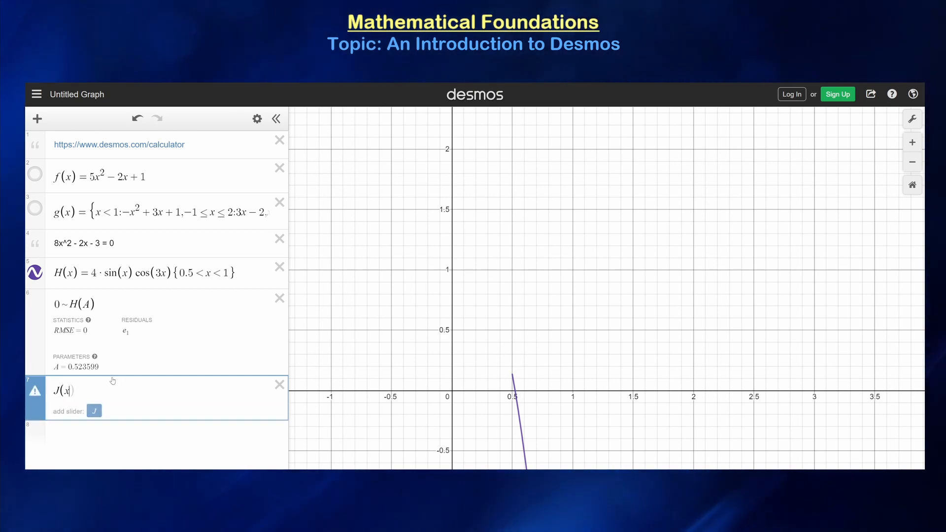
{"action": "type", "text": "= sin"}
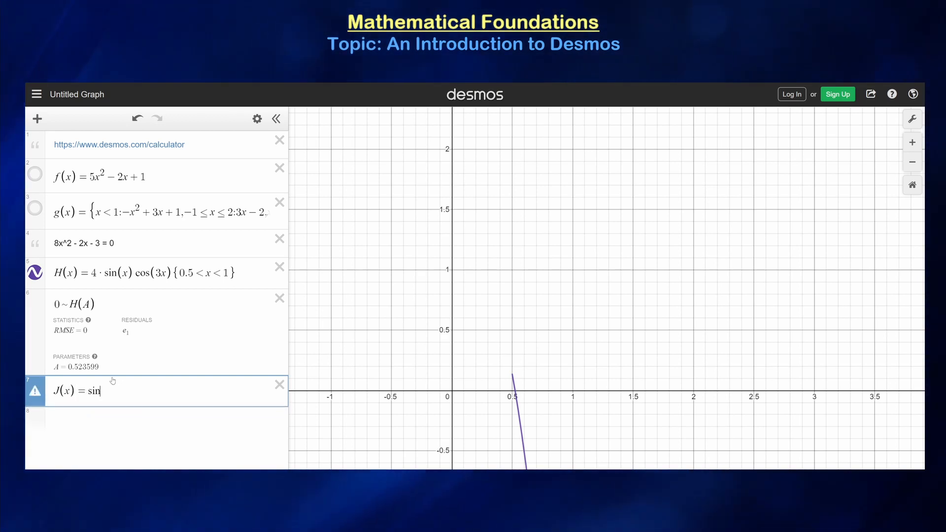
{"action": "type", "text": " x + 0.3x"}
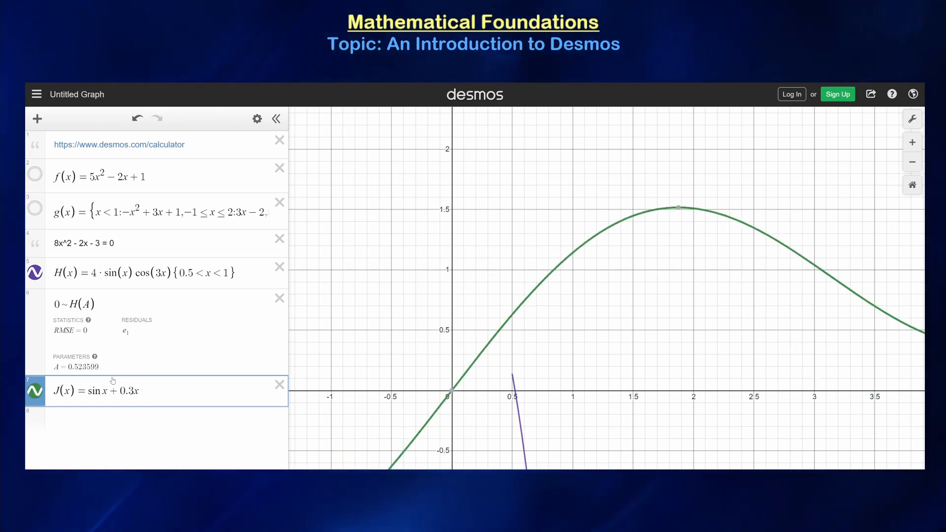
{"action": "key", "text": "BackSpace"}
{"action": "type", "text": "2x"}
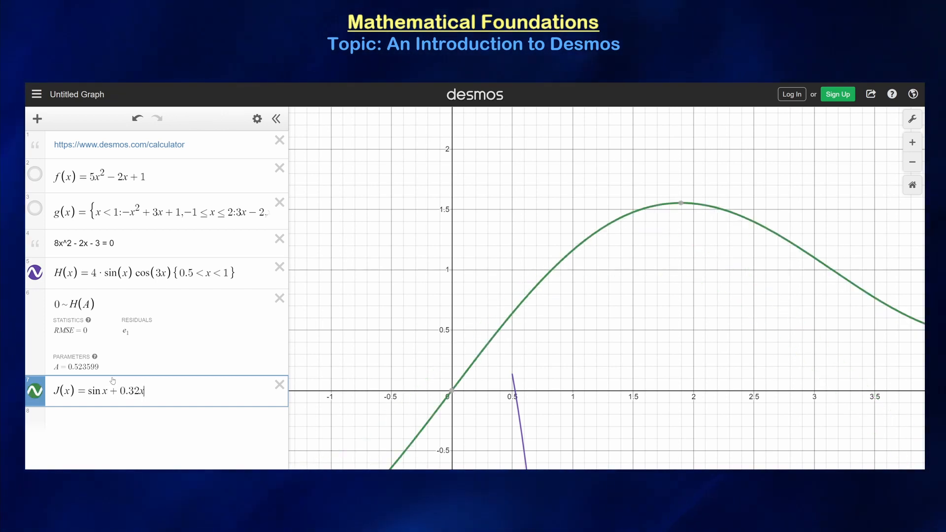
{"action": "type", "text": "+e^"}
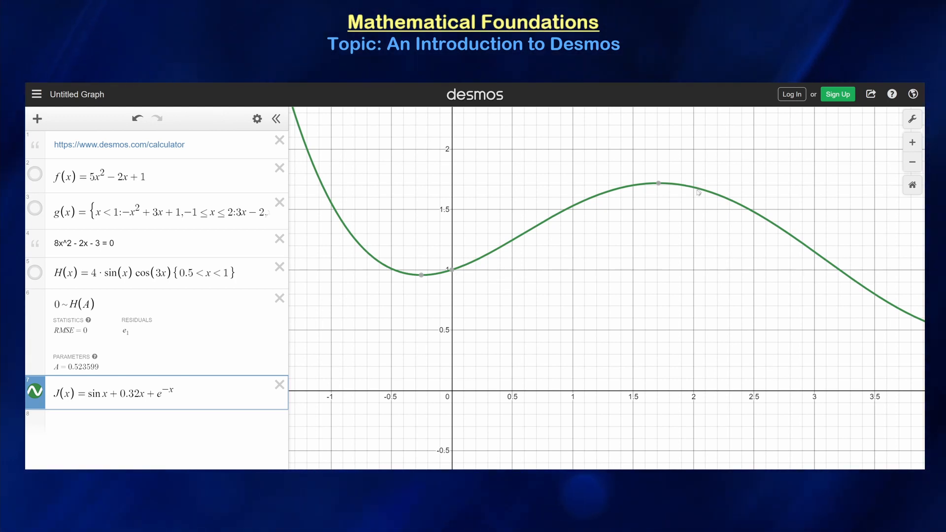
Step: Graph the vertical line x = 2 in a new expression and label its intersection with the J(x) curve
{"action": "mouse_move", "coordinate": [693, 188]}
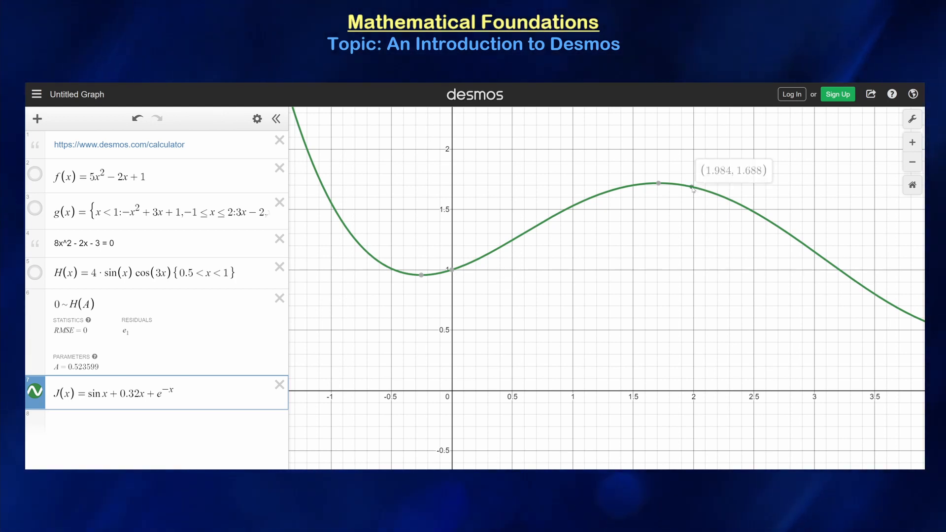
{"action": "left_click", "coordinate": [213, 423]}
{"action": "type", "text": "x=2"}
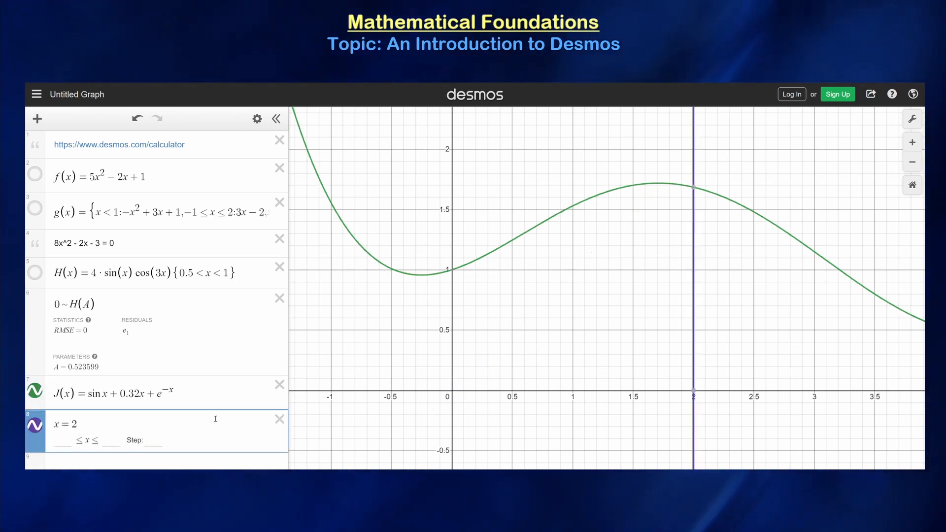
{"action": "left_click", "coordinate": [691, 187]}
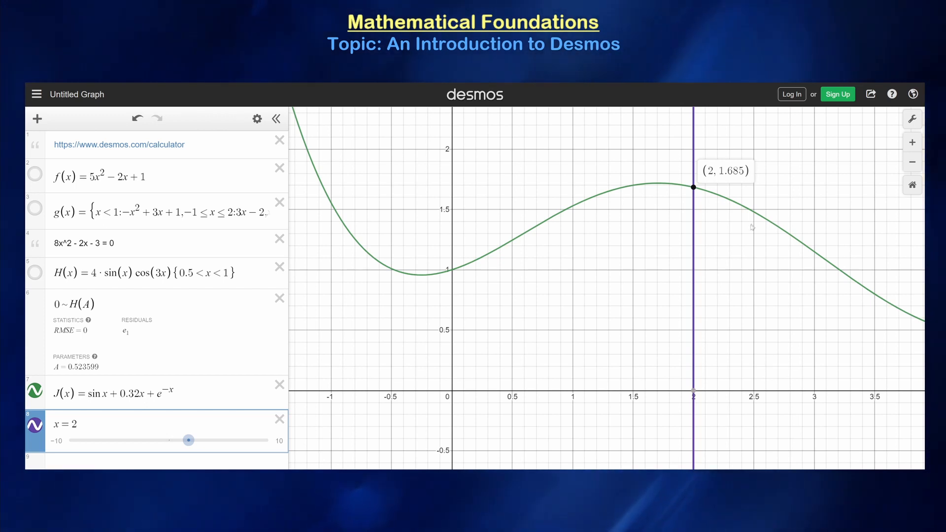
Step: Evaluate the derivative J'(2) in a new expression
{"action": "left_click", "coordinate": [86, 462]}
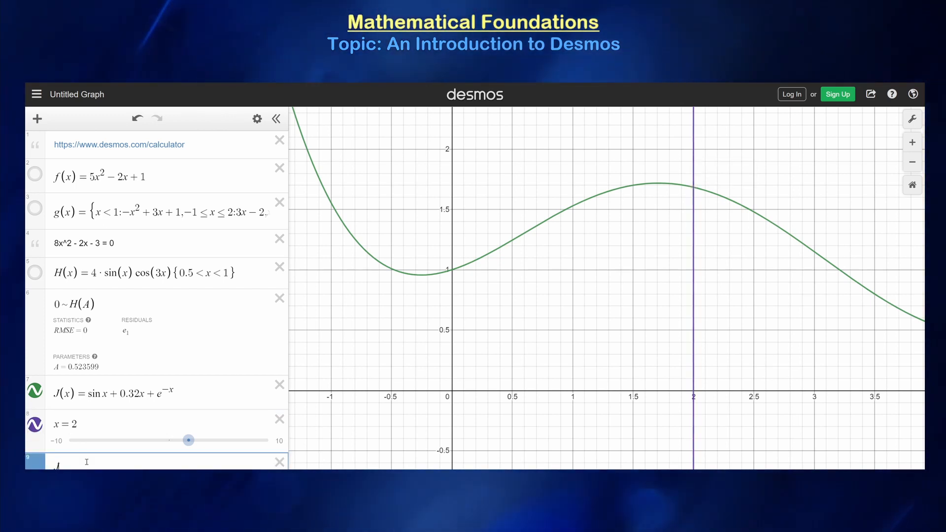
{"action": "type", "text": "r("}
{"action": "type", "text": "2)"}
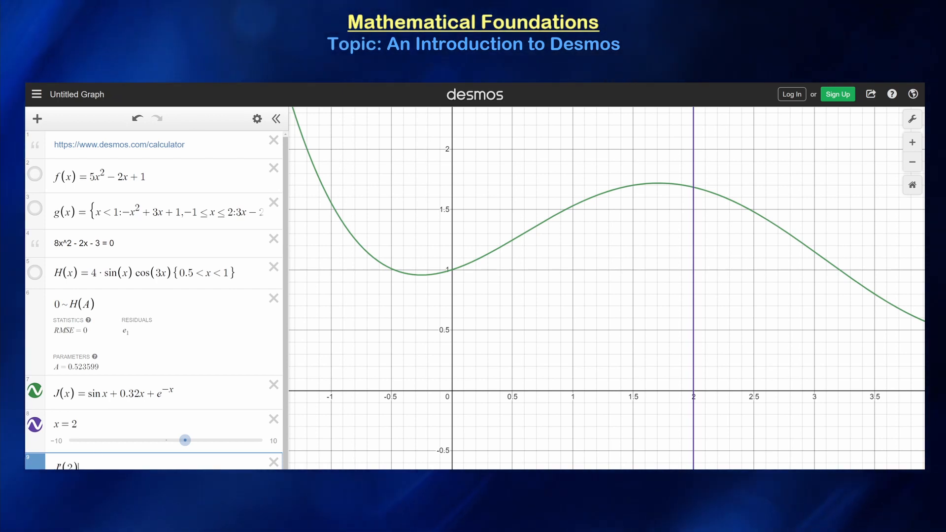
{"action": "key", "text": "Return"}
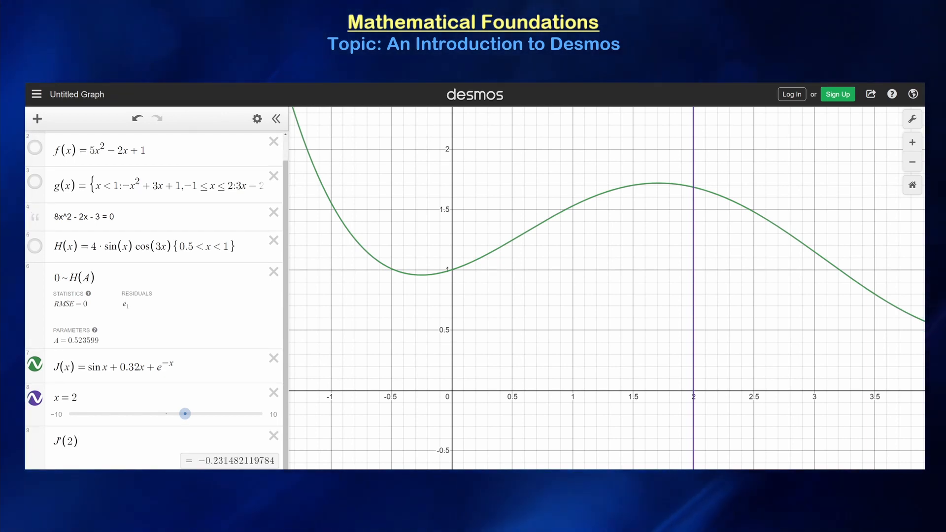
Step: Define the tangent line L(x) = J'(2)(x-2) + J(2) in a new expression
{"action": "scroll", "coordinate": [156, 301], "scroll_direction": "down", "scroll_amount": 1}
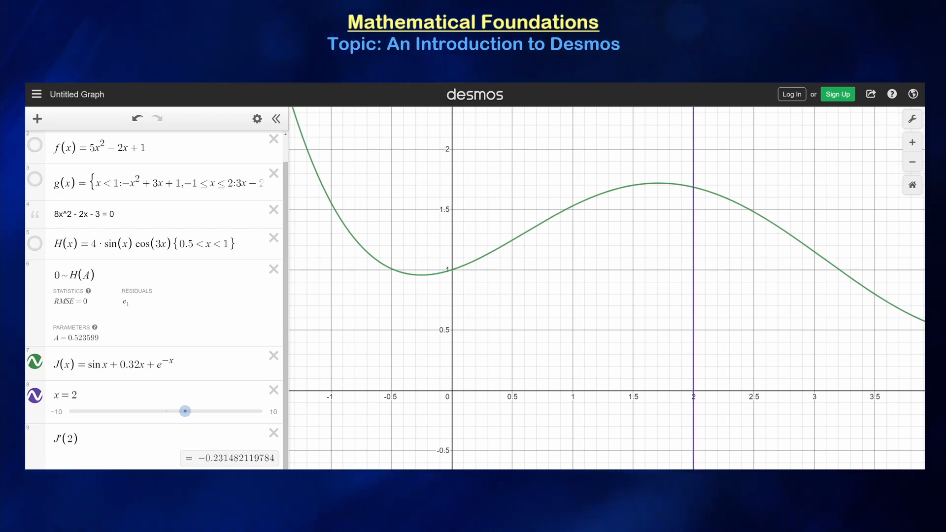
{"action": "scroll", "coordinate": [157, 300], "scroll_direction": "down", "scroll_amount": 1}
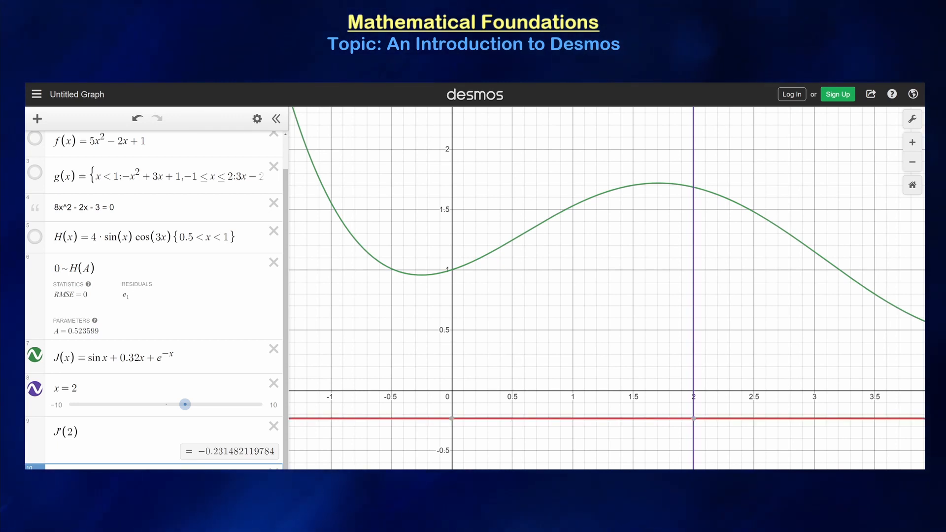
{"action": "type", "text": "2"}
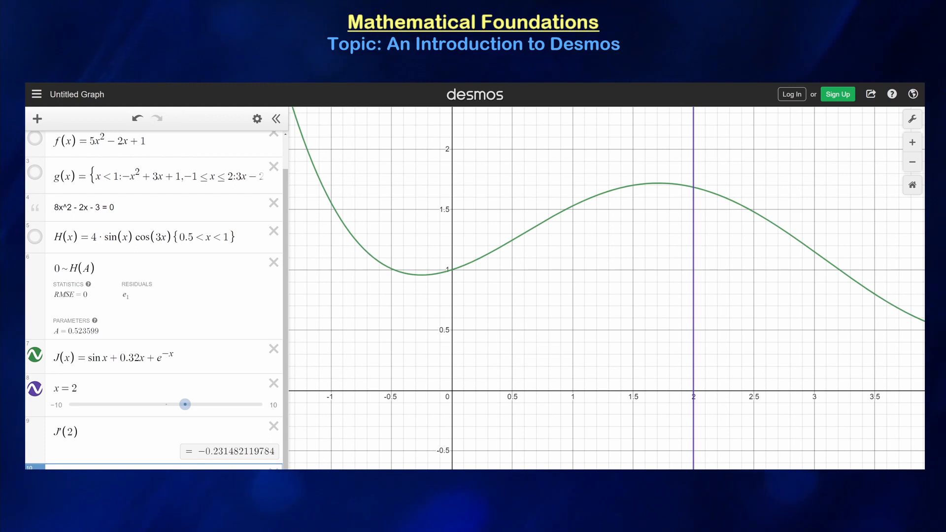
{"action": "type", "text": "2"}
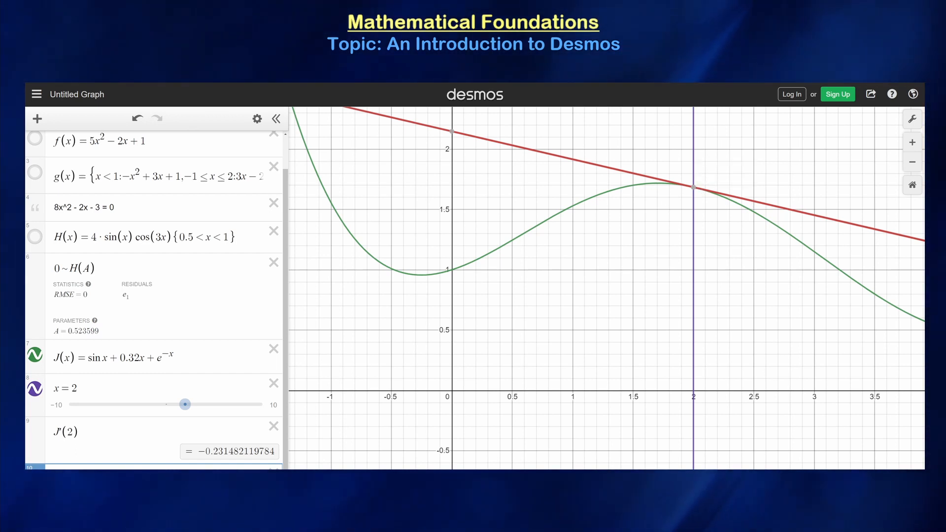
{"action": "left_click", "coordinate": [302, 319]}
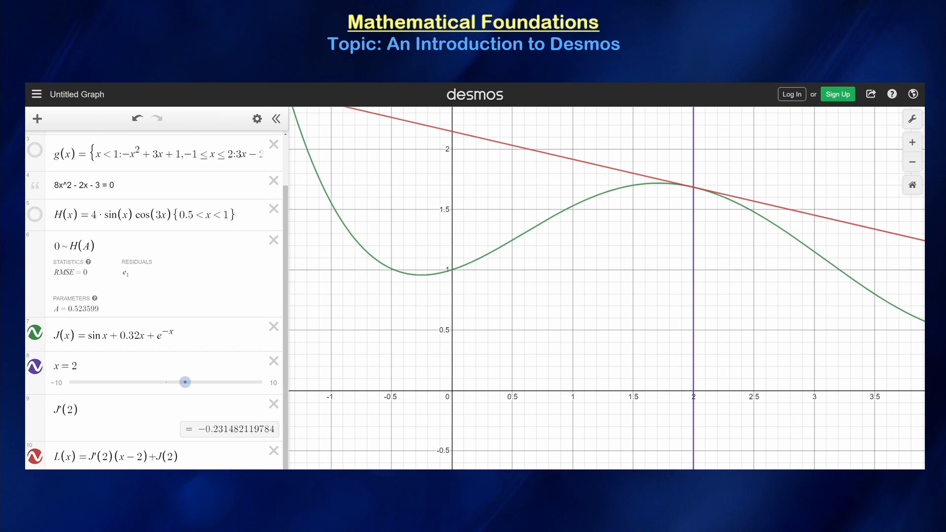
{"action": "left_click_drag", "start_coordinate": [189, 335], "coordinate": [78, 338]}
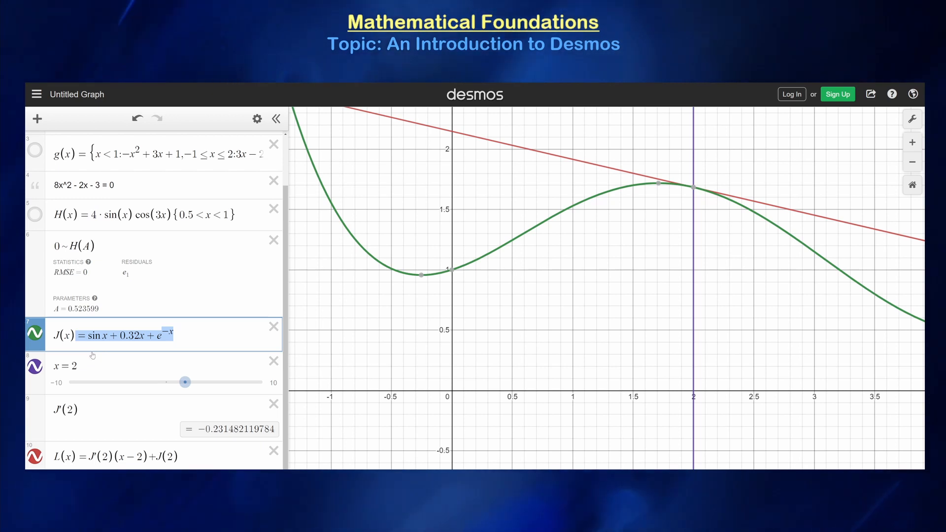
{"action": "left_click_drag", "start_coordinate": [187, 339], "coordinate": [88, 339]}
{"action": "left_click_drag", "start_coordinate": [180, 459], "coordinate": [89, 458]}
{"action": "left_click", "coordinate": [99, 458]}
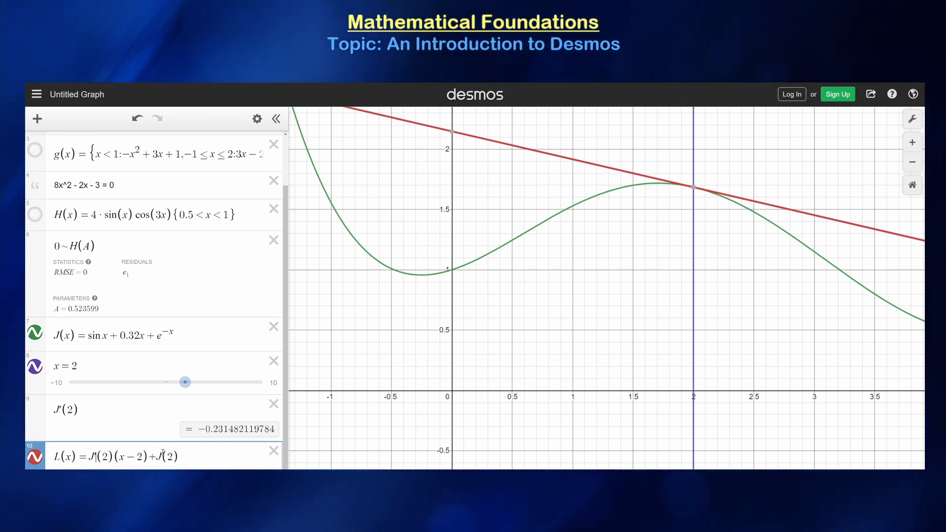
{"action": "key", "text": "Escape"}
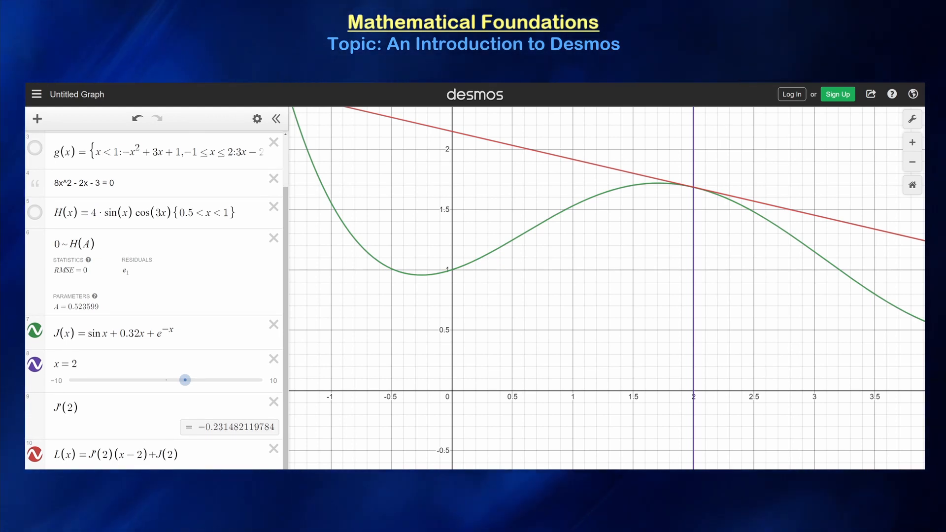
Step: Evaluate L(2.01) and J(2.01) in separate expressions to compare them, and delete both expressions
{"action": "type", "text": "L(2.01)"}
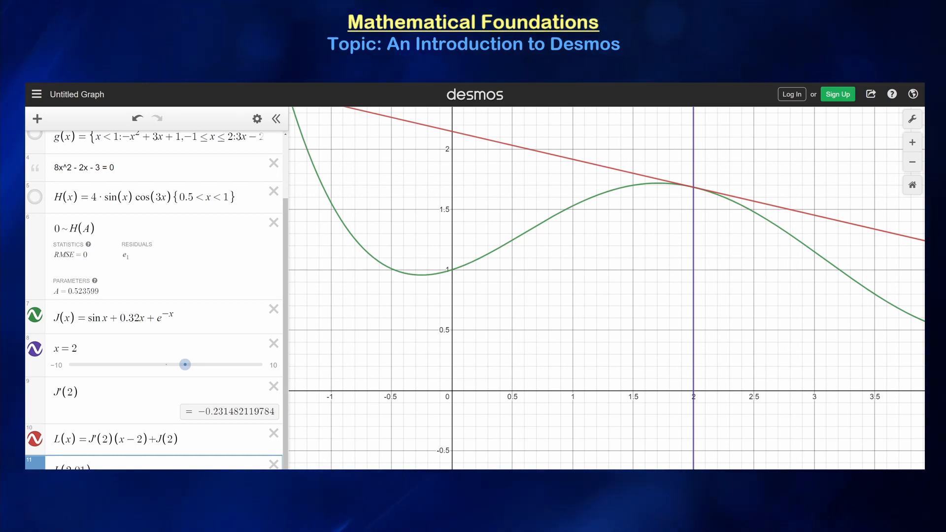
{"action": "key", "text": "Return"}
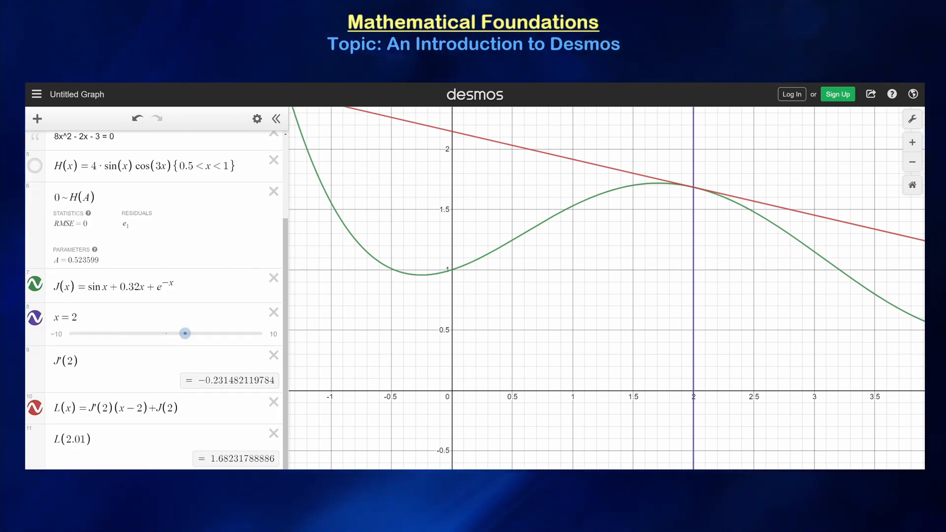
{"action": "type", "text": "J(2.01"}
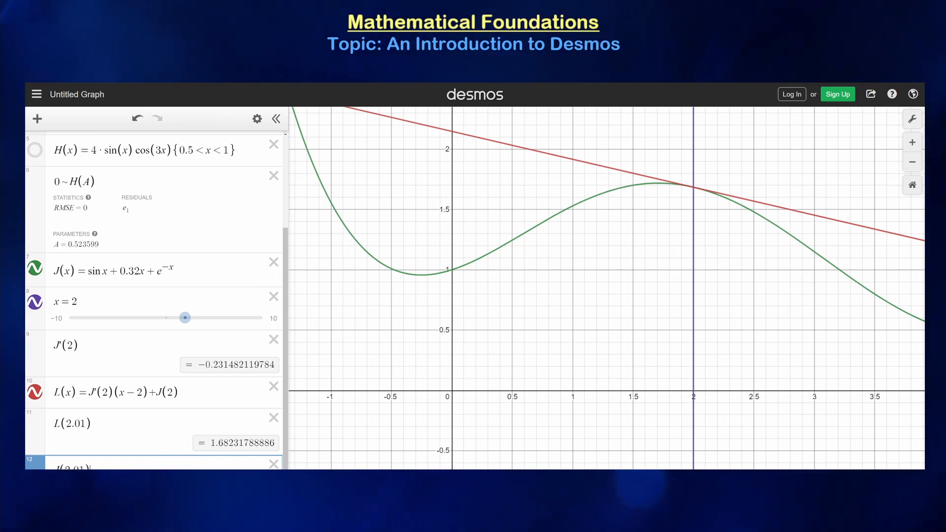
{"action": "left_click", "coordinate": [276, 428]}
{"action": "left_click", "coordinate": [274, 458]}
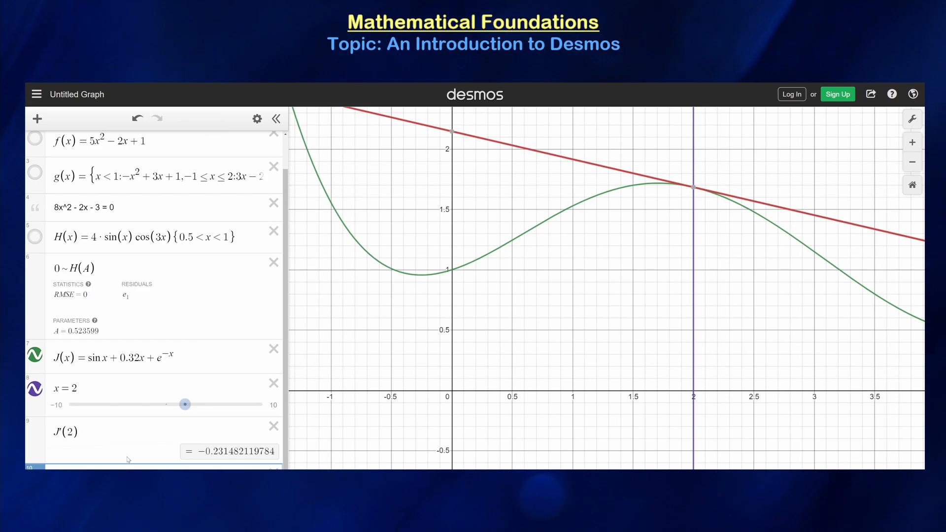
{"action": "key", "text": "Return"}
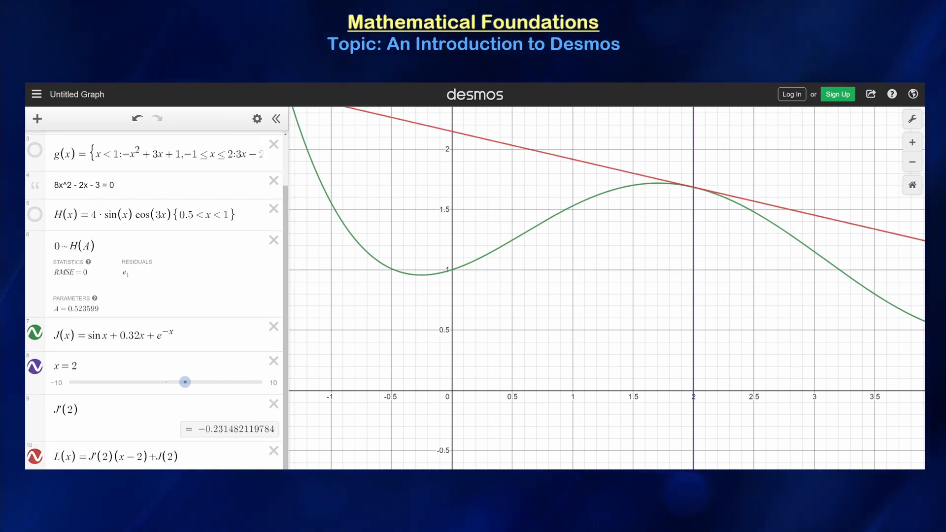
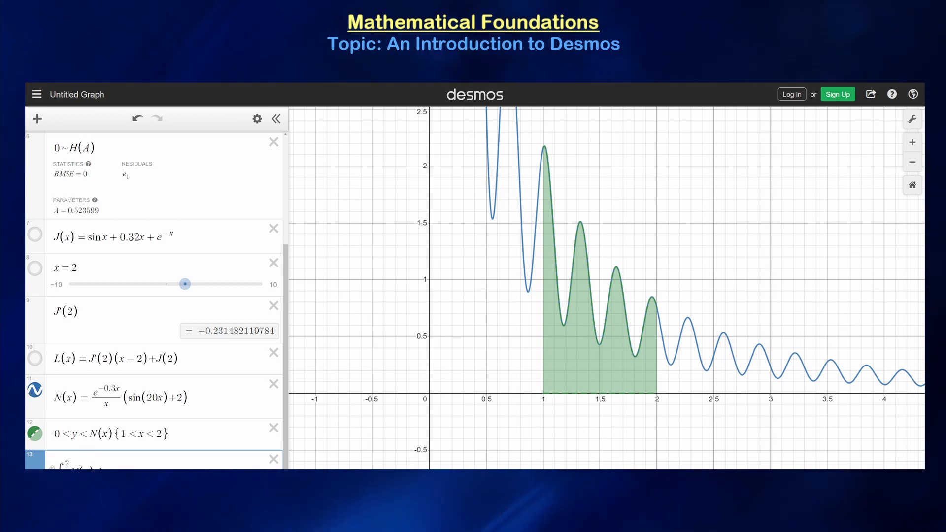
Step: Hide the N(x) curve and the shaded region 0 < y < N(x) {1 < x < 2}
{"action": "left_click", "coordinate": [35, 390]}
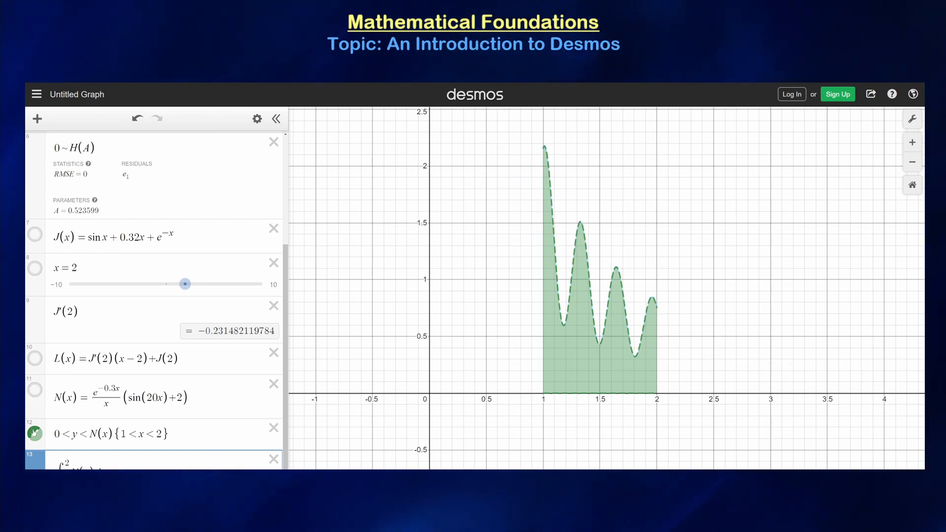
{"action": "left_click", "coordinate": [34, 433]}
{"action": "scroll", "coordinate": [34, 433], "scroll_direction": "down", "scroll_amount": 1}
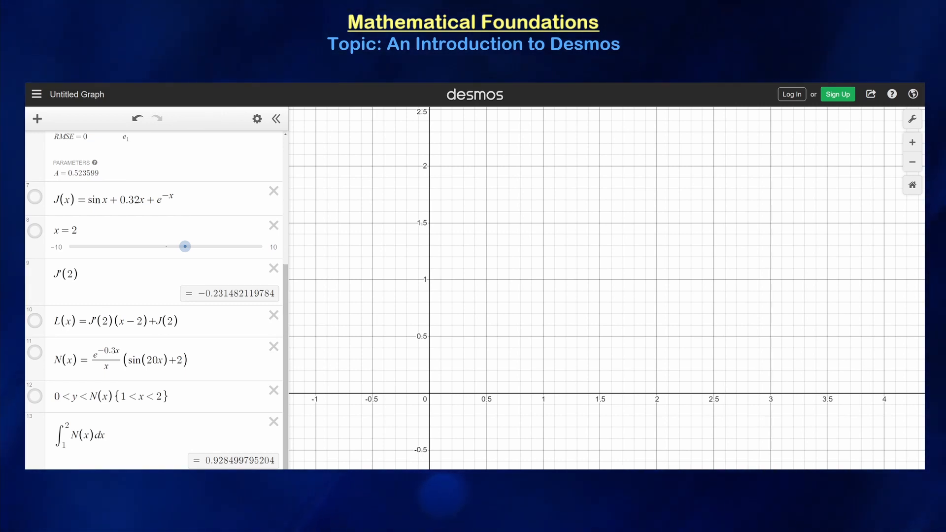
Step: Define the Gamma function G(x) as the integral from 0 to infinity of t^(x-1) e^(-t) dt below its note
{"action": "scroll", "coordinate": [153, 301], "scroll_direction": "down", "scroll_amount": 1}
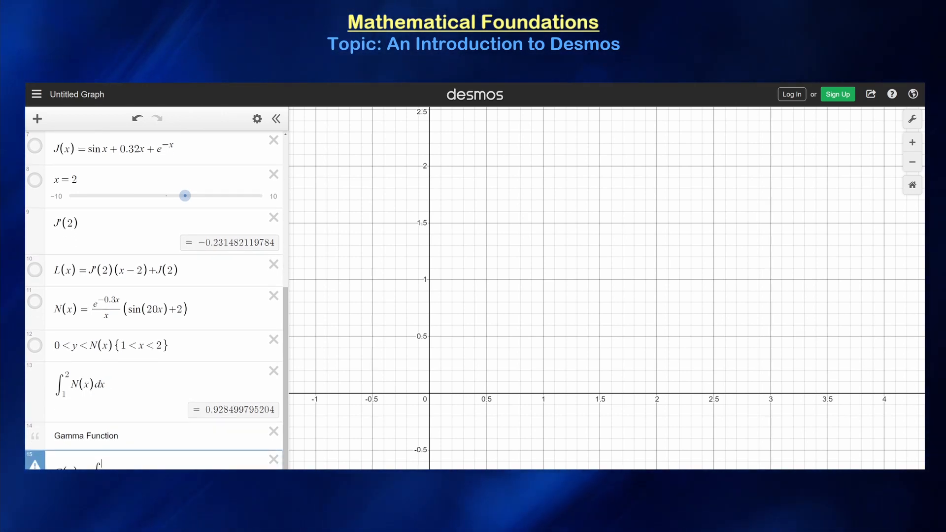
{"action": "type", "text": "inf"}
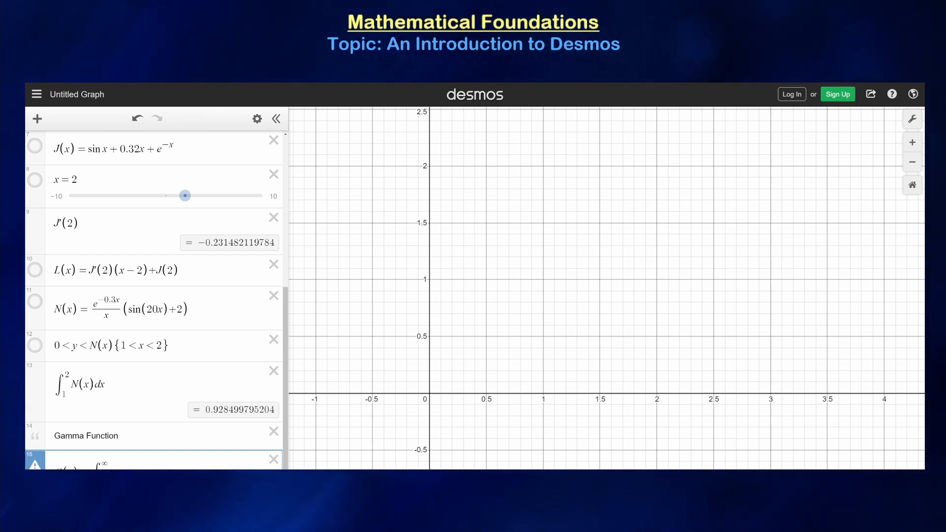
{"action": "type", "text": "("}
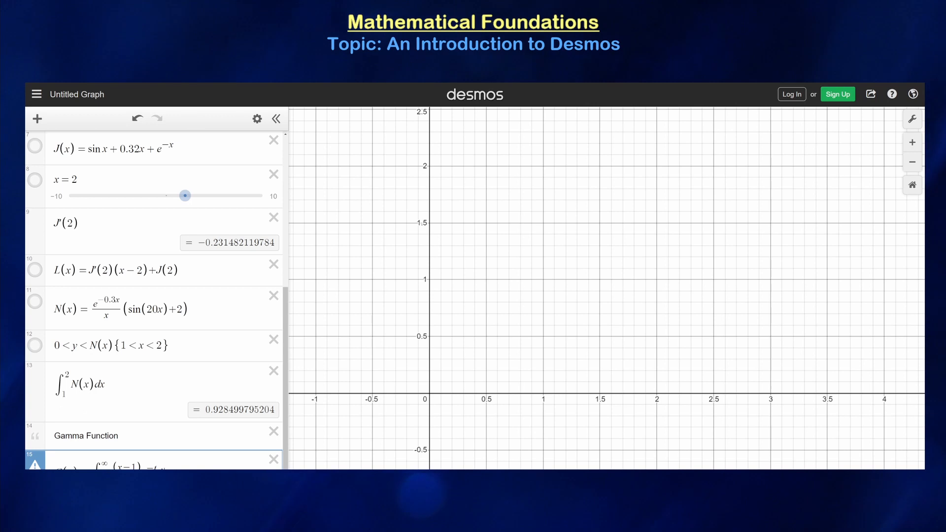
{"action": "type", "text": "t"}
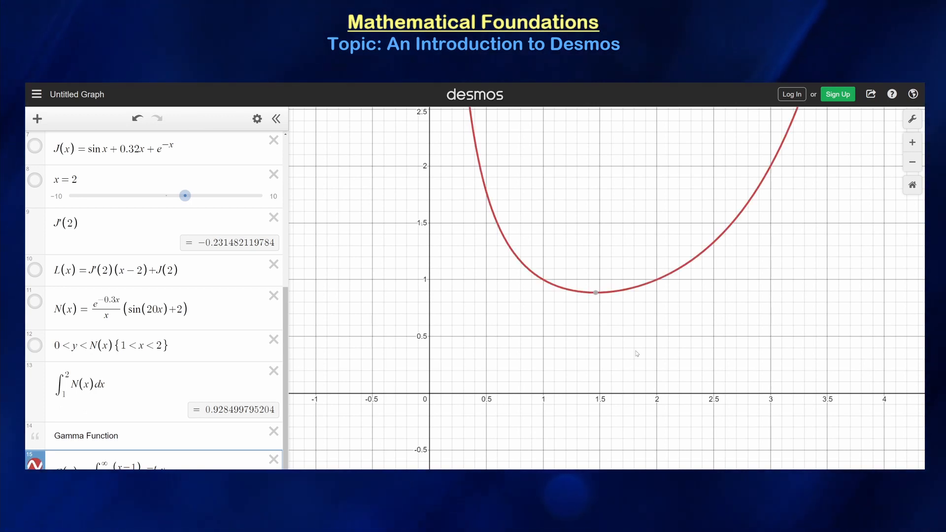
{"action": "scroll", "coordinate": [490, 297], "scroll_direction": "down", "scroll_amount": 3}
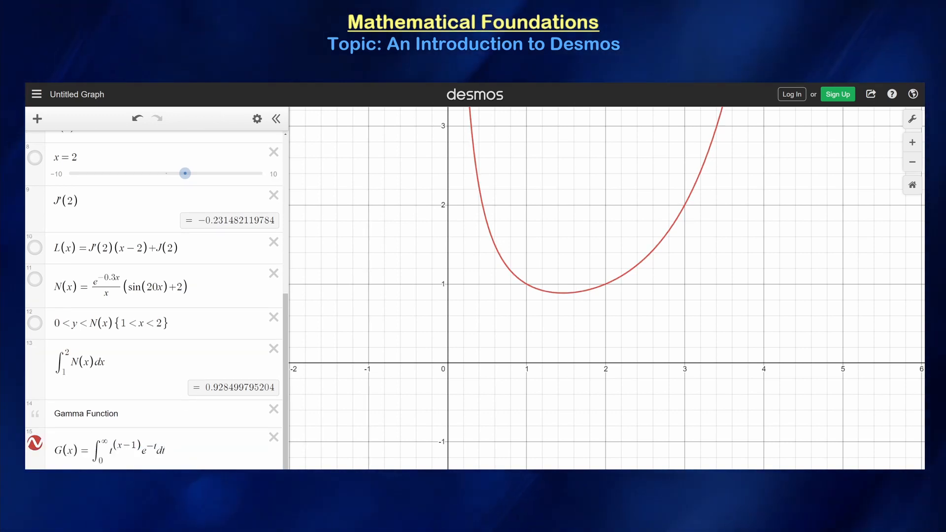
{"action": "scroll", "coordinate": [578, 243], "scroll_direction": "up", "scroll_amount": 2}
{"action": "scroll", "coordinate": [577, 243], "scroll_direction": "down", "scroll_amount": 6}
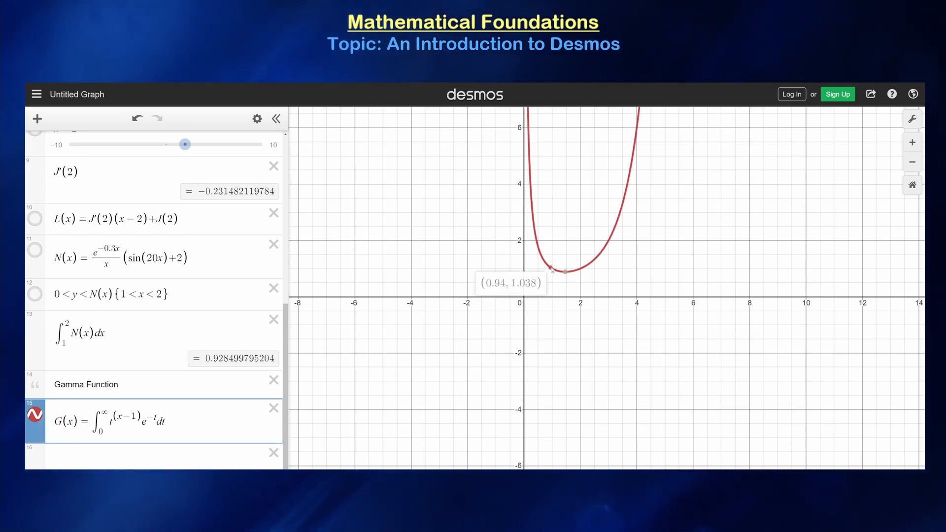
Step: Evaluate G(1), G(2), G(3) and G(4) in separate expressions below the Gamma function
{"action": "left_click", "coordinate": [119, 456]}
{"action": "type", "text": "G"}
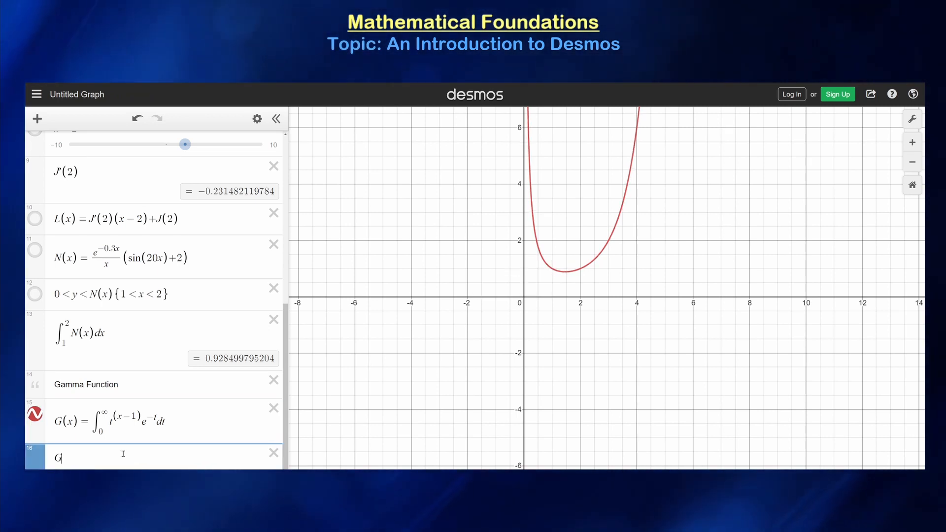
{"action": "type", "text": "(1)"}
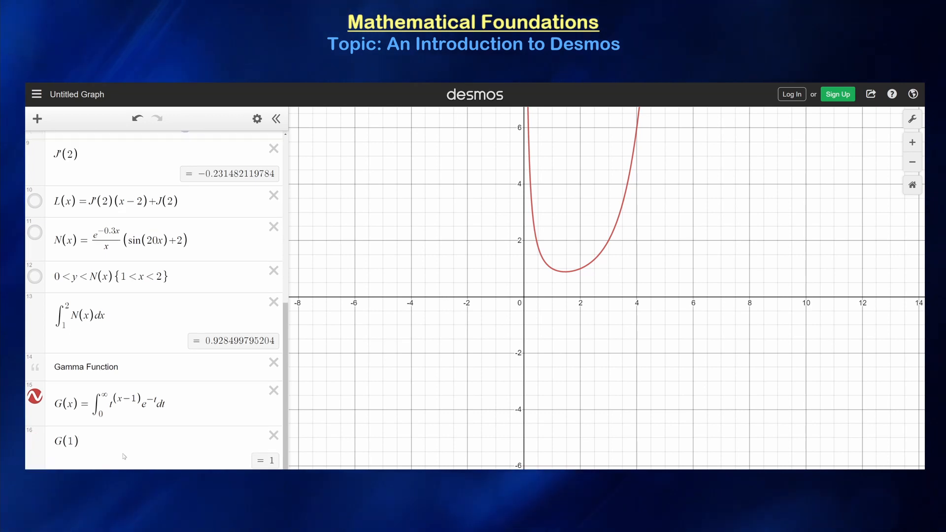
{"action": "key", "text": "Return"}
{"action": "type", "text": "G(2)"}
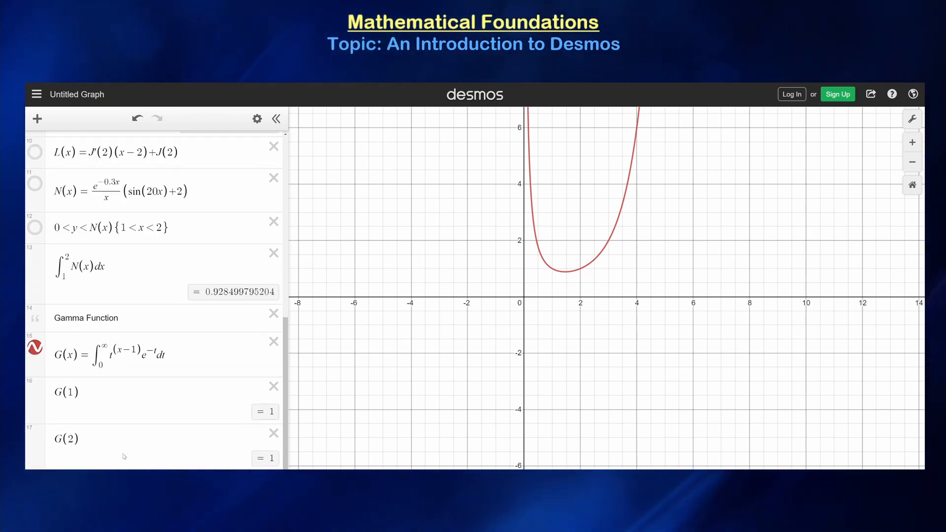
{"action": "key", "text": "Return"}
{"action": "type", "text": "G(3)"}
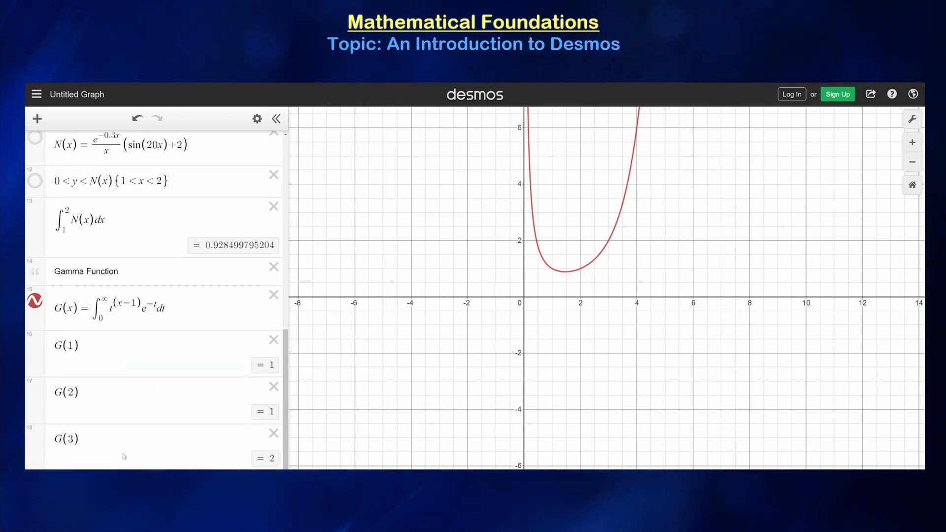
{"action": "key", "text": "Return"}
{"action": "type", "text": "G(4)"}
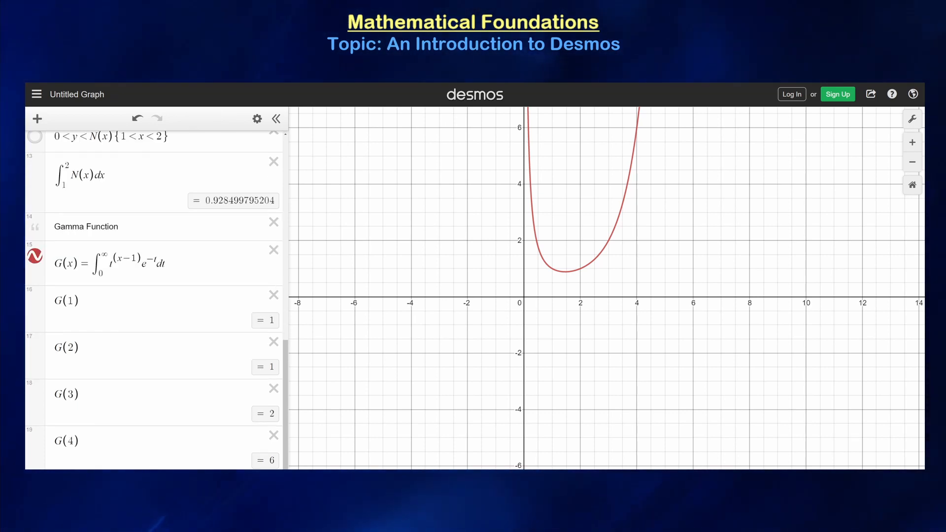
Step: Delete the G(1), G(2), G(3) and G(4) expressions
{"action": "left_click", "coordinate": [272, 296]}
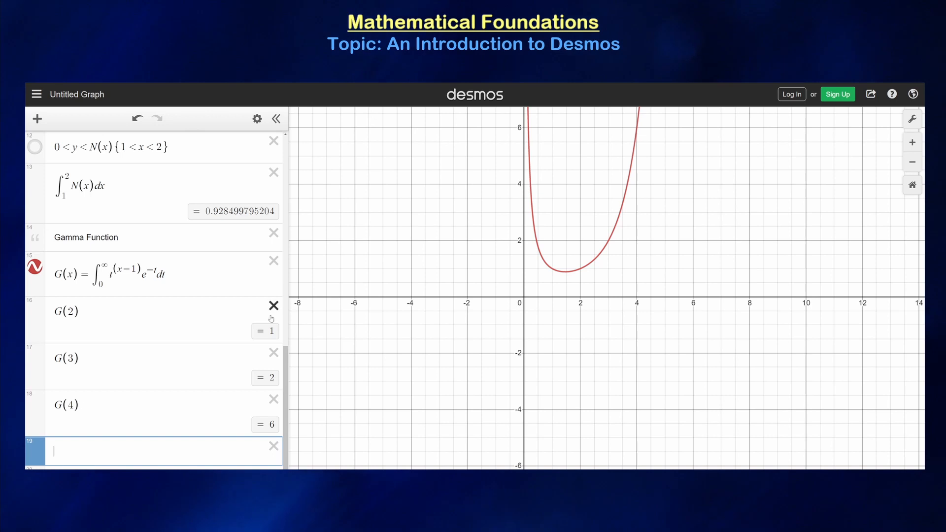
{"action": "left_click", "coordinate": [273, 310]}
{"action": "left_click", "coordinate": [273, 353]}
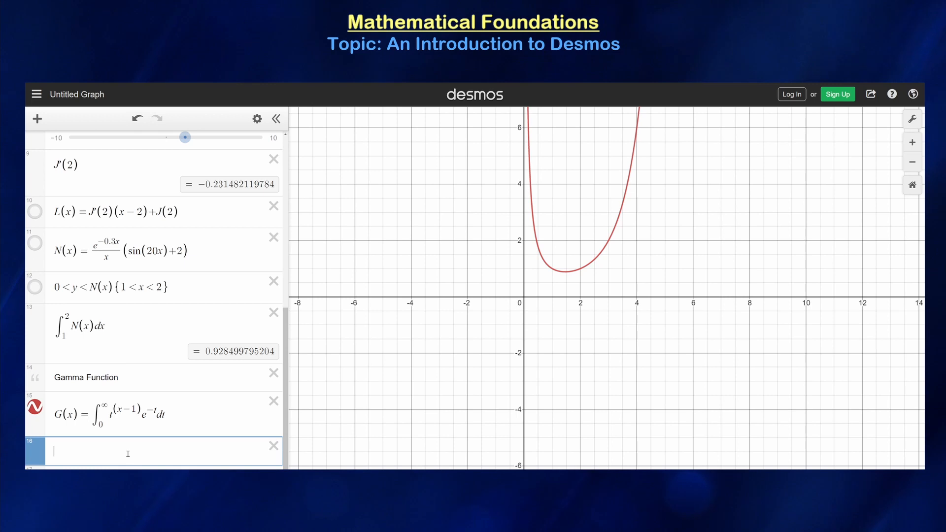
Step: Evaluate G(1.5) in the expression below the Gamma function definition and add empty lines beneath it
{"action": "type", "text": "(1.5"}
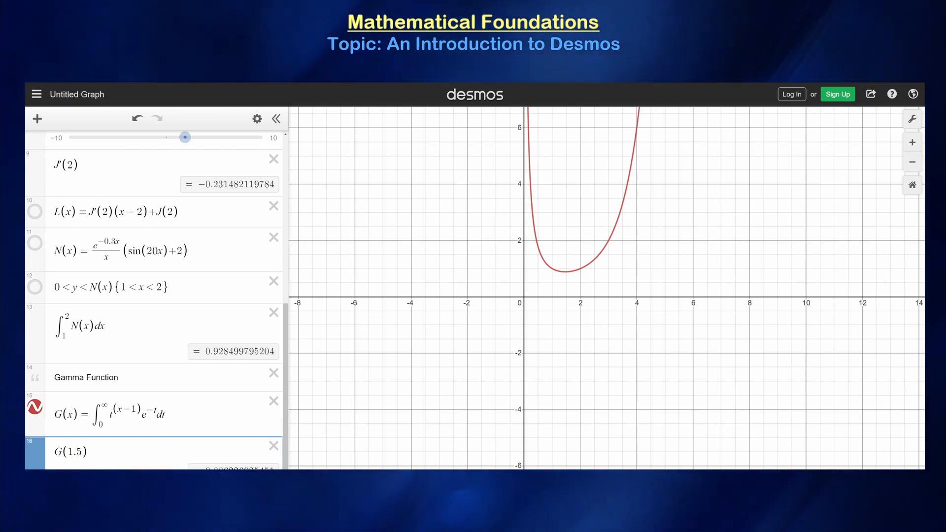
{"action": "key", "text": "Return"}
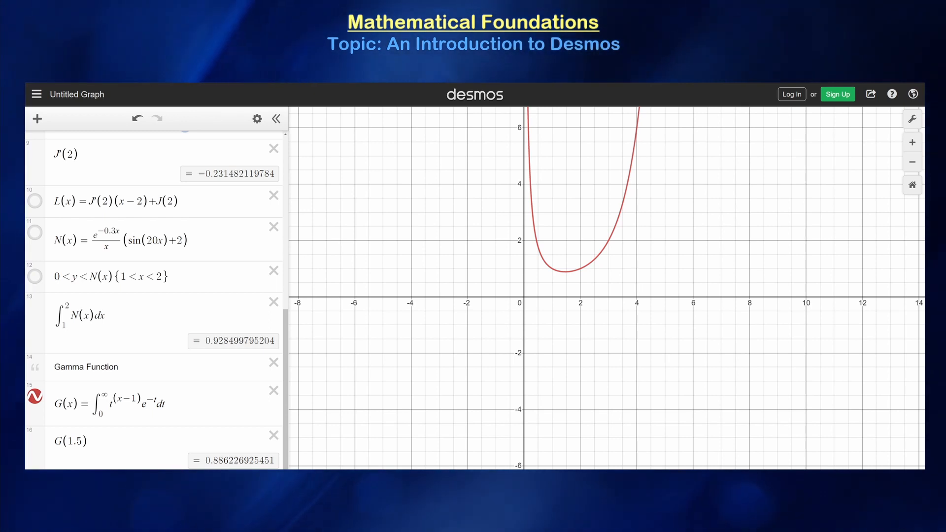
{"action": "key", "text": "Return"}
{"action": "key", "text": "Return"}
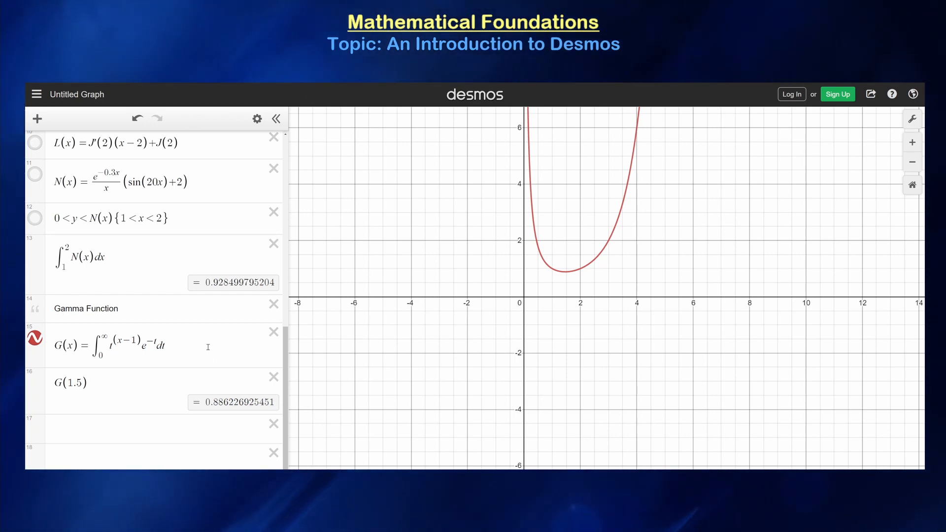
Step: Evaluate √π/2 below G(1.5) to compare the two values, and delete that comparison expression
{"action": "left_click", "coordinate": [92, 425]}
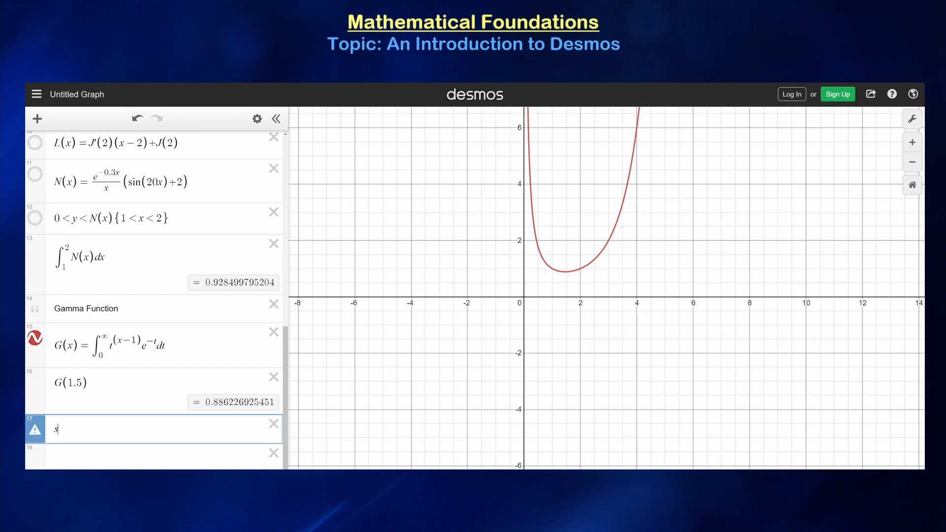
{"action": "type", "text": "sqrt"}
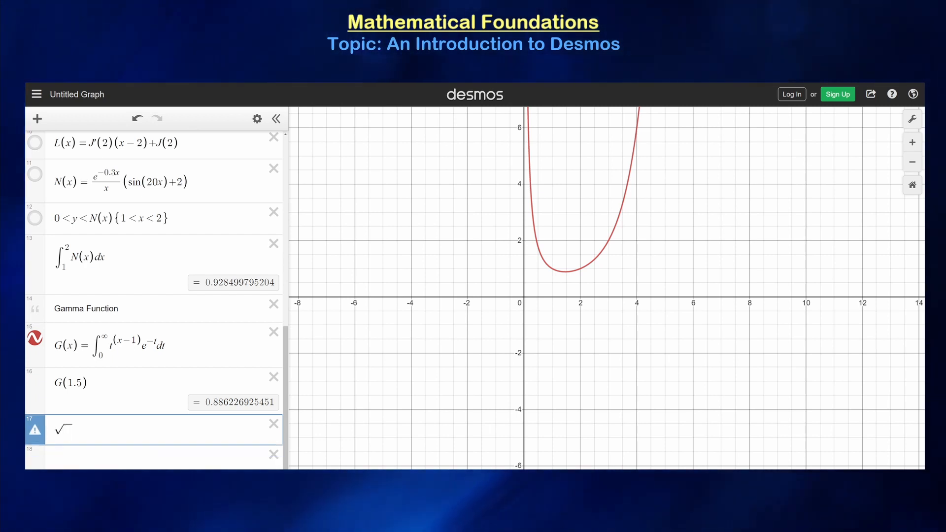
{"action": "type", "text": "pi"}
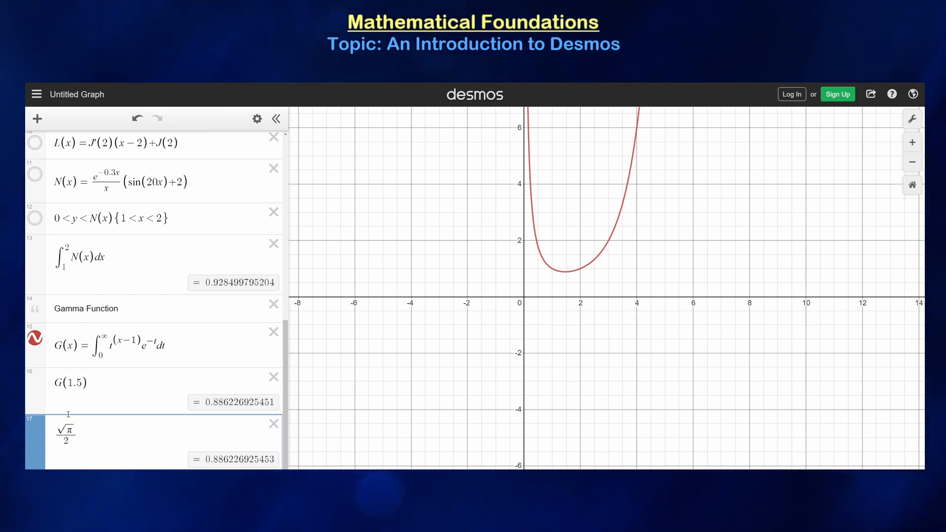
{"action": "left_click", "coordinate": [274, 423]}
{"action": "left_click", "coordinate": [61, 420]}
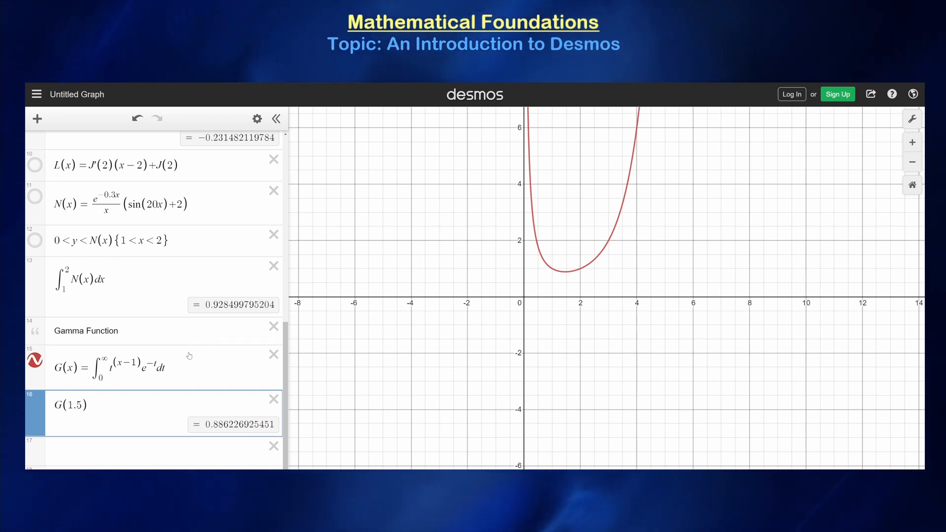
{"action": "scroll", "coordinate": [189, 356], "scroll_direction": "up", "scroll_amount": 10}
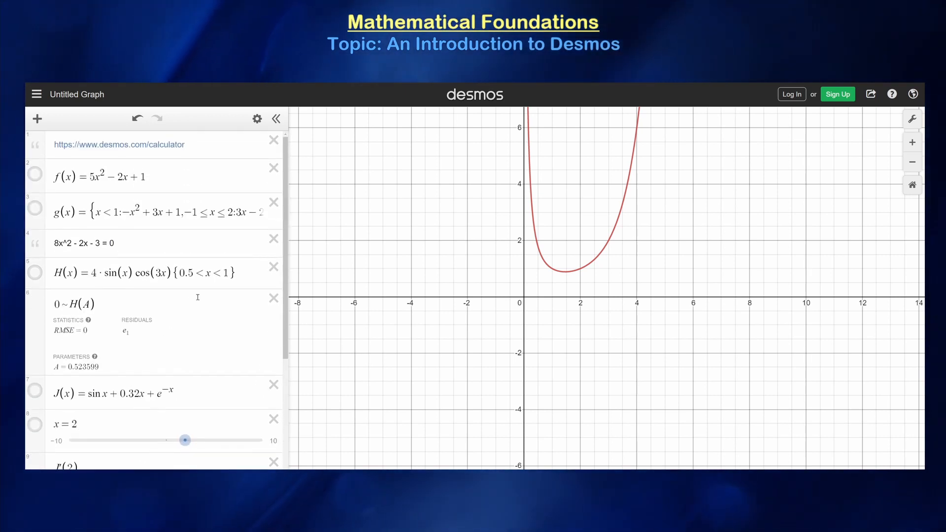
{"action": "left_click", "coordinate": [251, 173]}
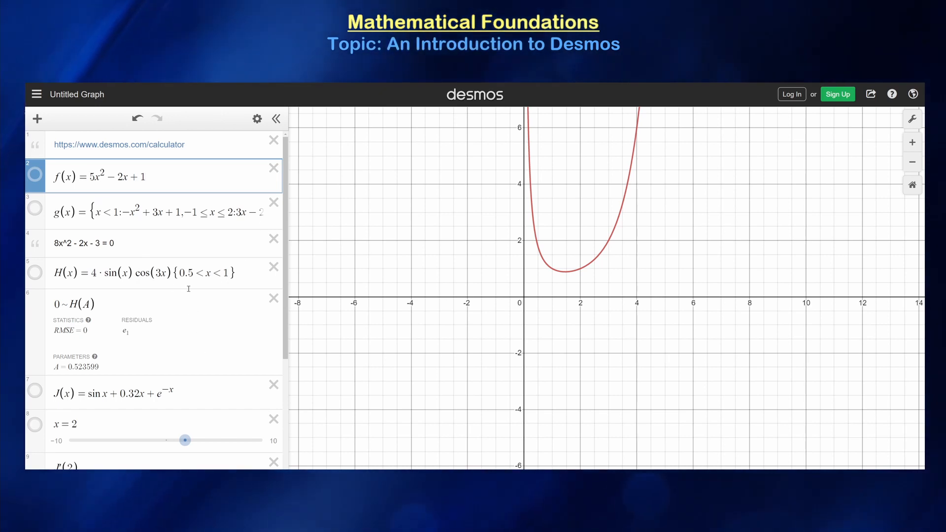
{"action": "scroll", "coordinate": [188, 289], "scroll_direction": "down", "scroll_amount": 8}
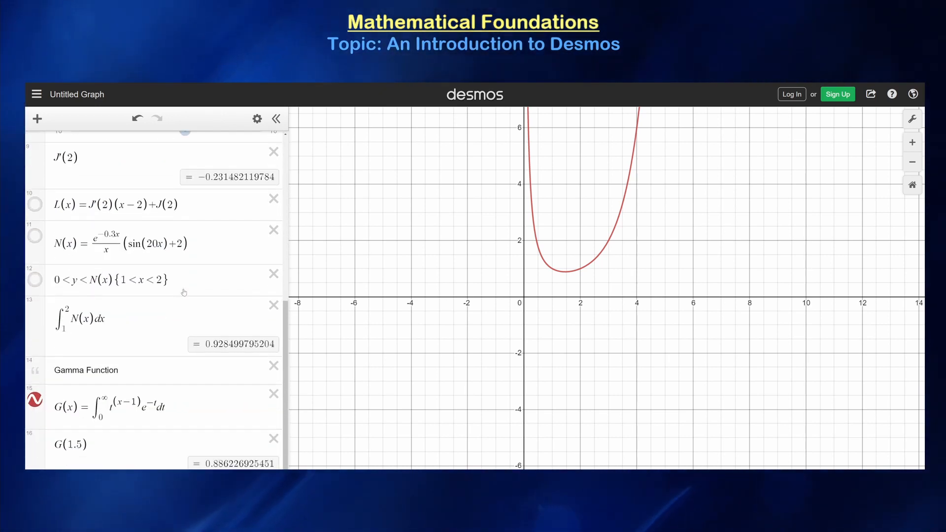
{"action": "scroll", "coordinate": [184, 292], "scroll_direction": "down", "scroll_amount": 1}
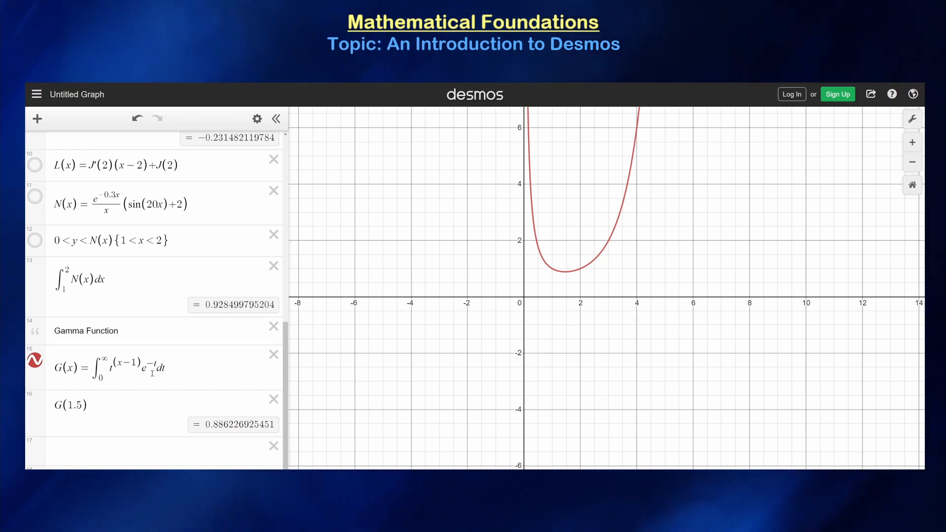